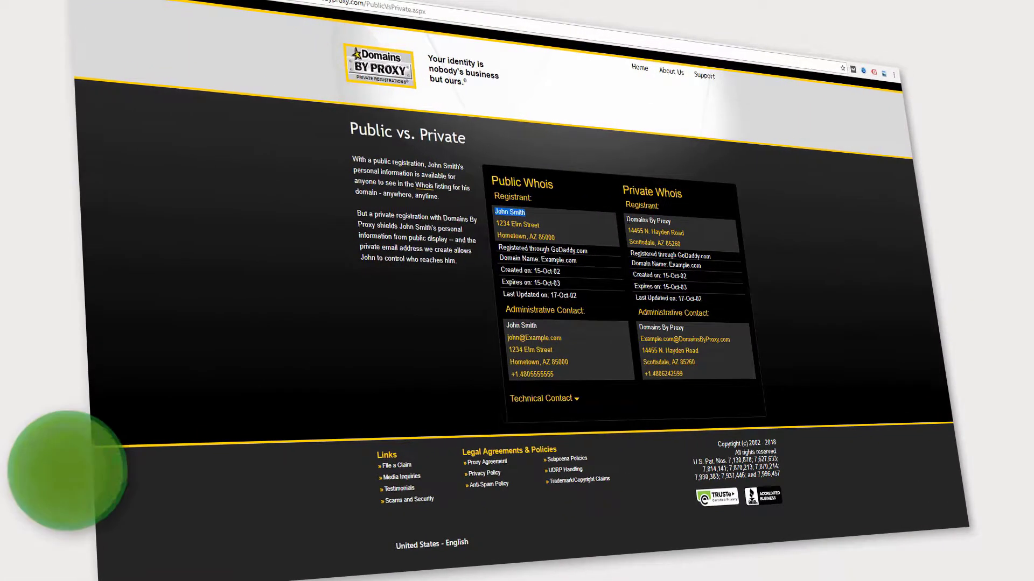
- Highlight 'Domains By Proxy' under Private Whois, then go to the Lunarpages Domains page
drag(627, 220, 673, 220)
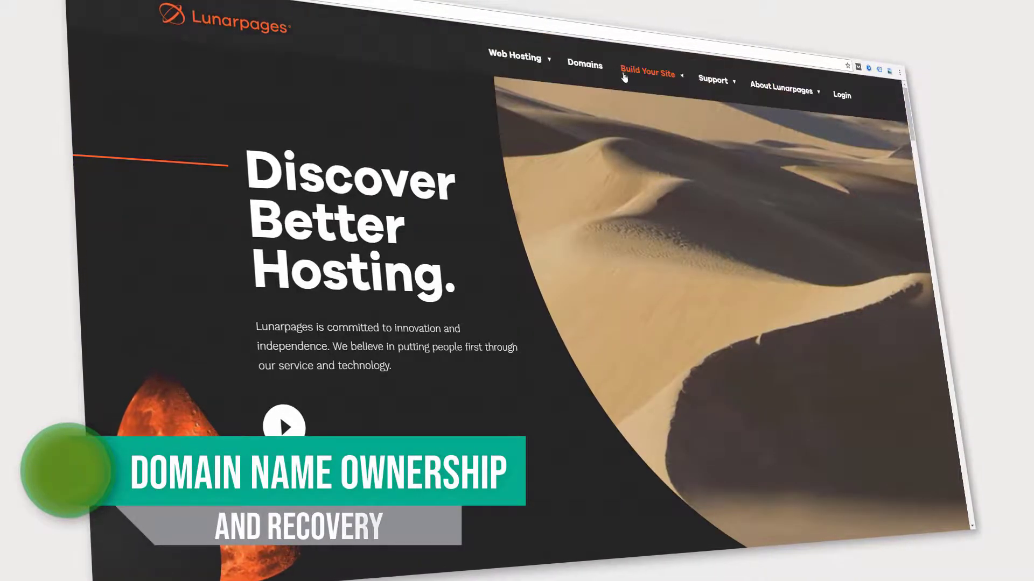
click(592, 67)
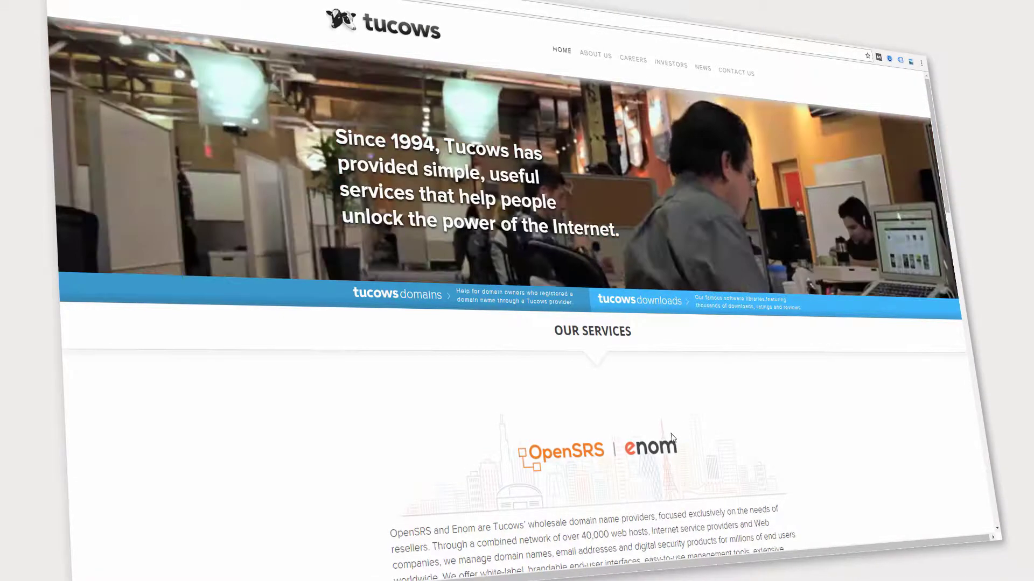
- Open the tucowsdomains help site and scroll through its homepage
click(416, 304)
scroll(523, 305, down, 3)
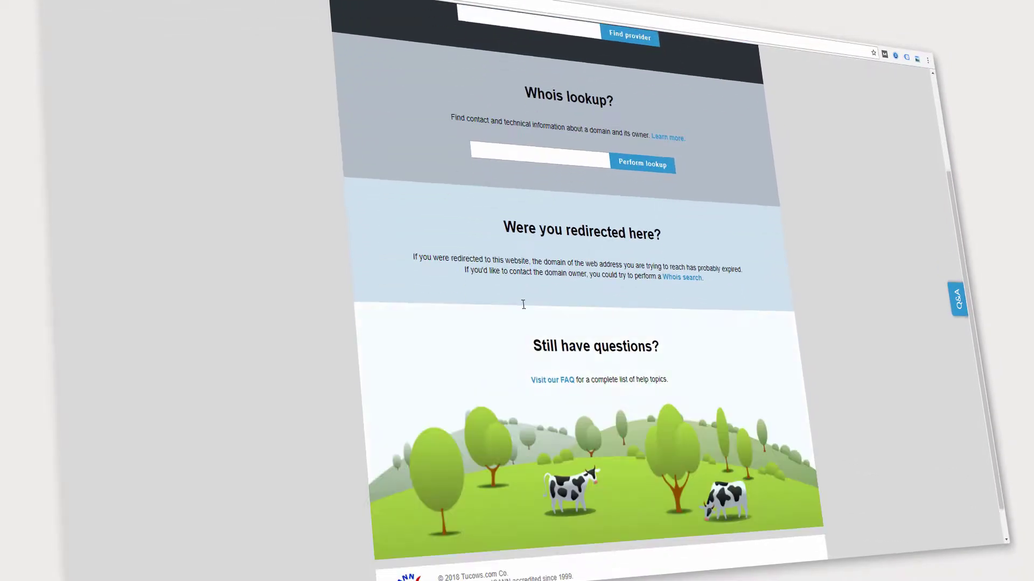
scroll(688, 285, down, 1)
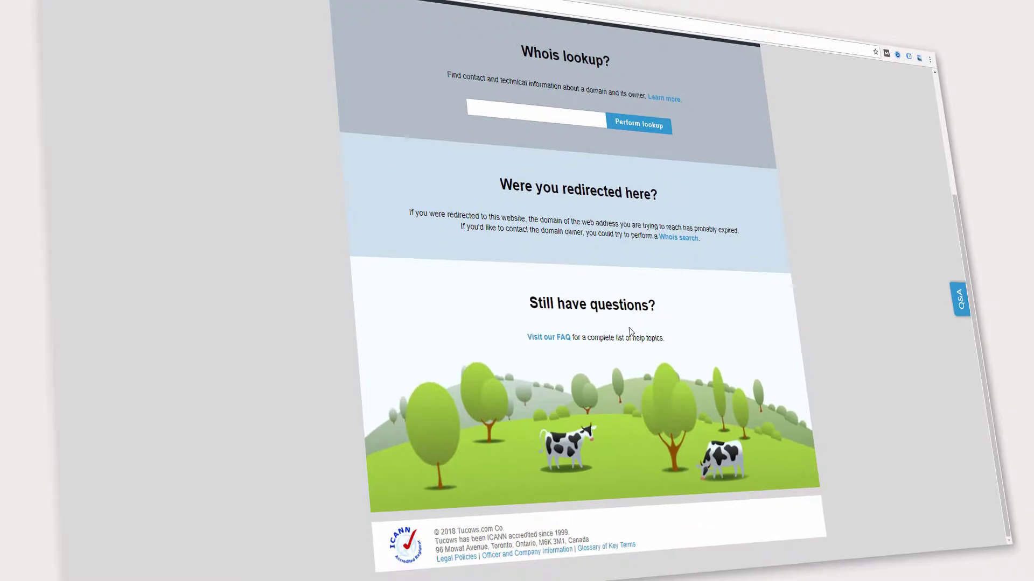
scroll(669, 300, up, 5)
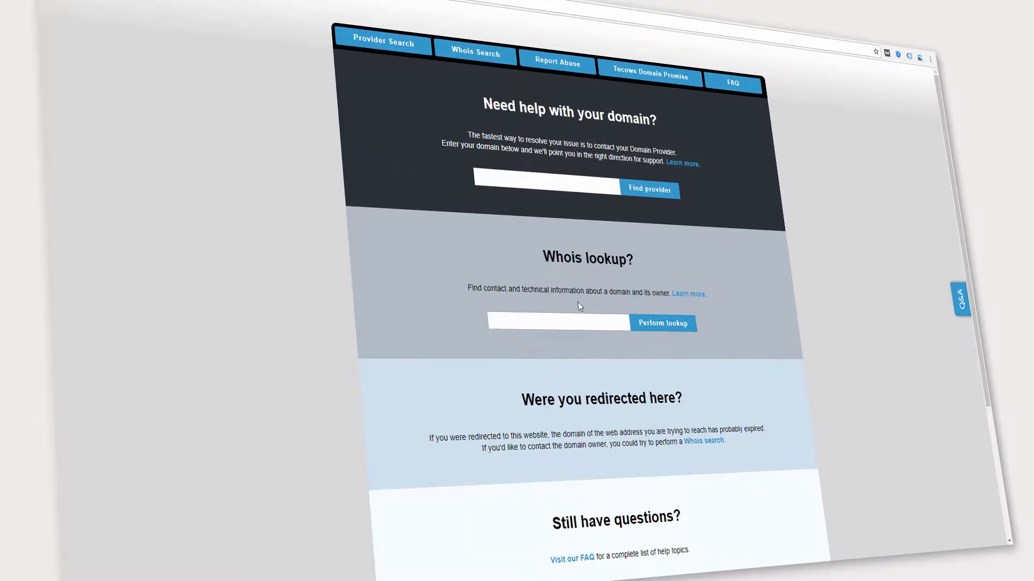
- In the FAQ, expand 'Why does Tucows have my domain name?' and follow the Resellers link
click(734, 87)
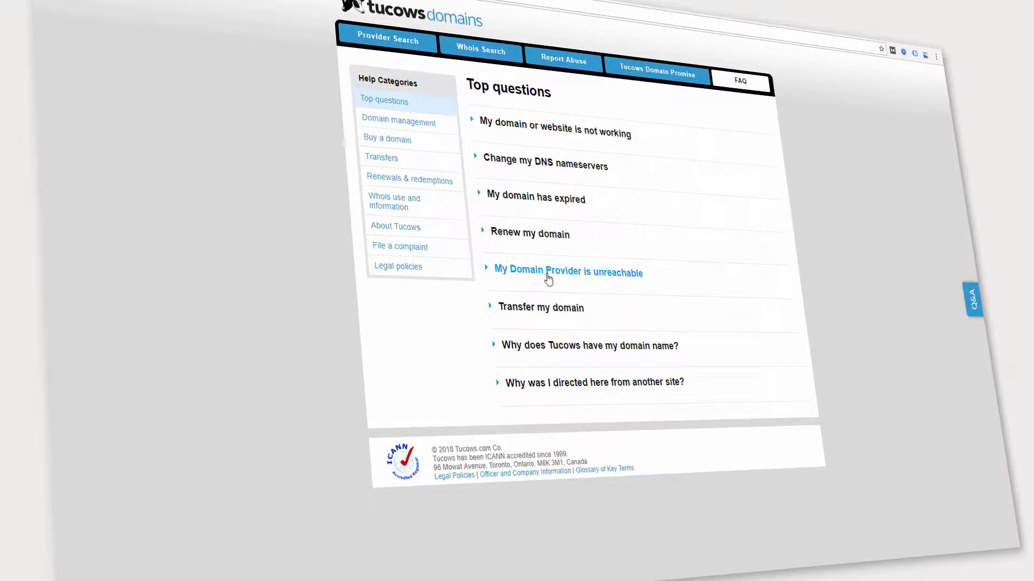
click(504, 347)
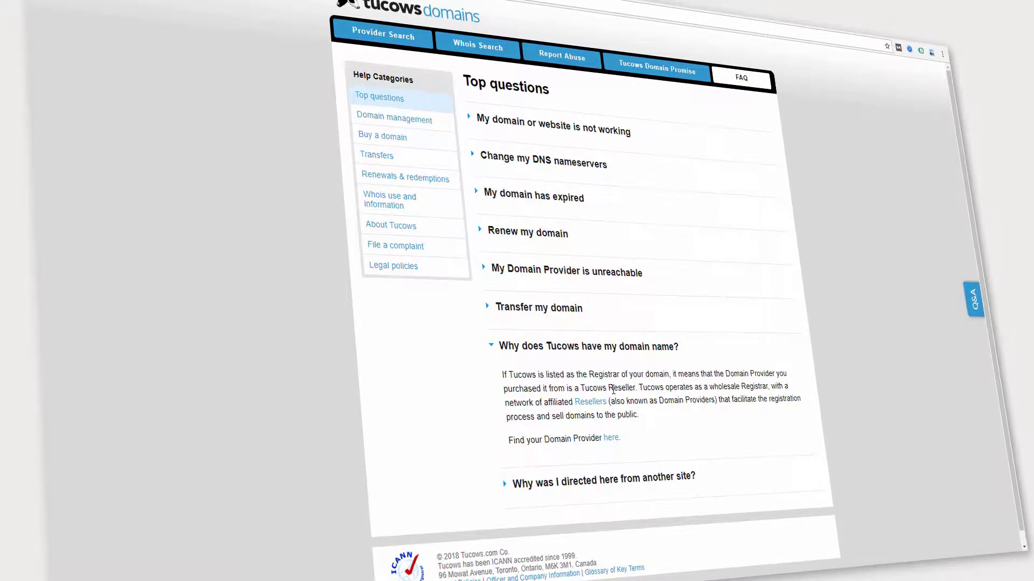
click(590, 401)
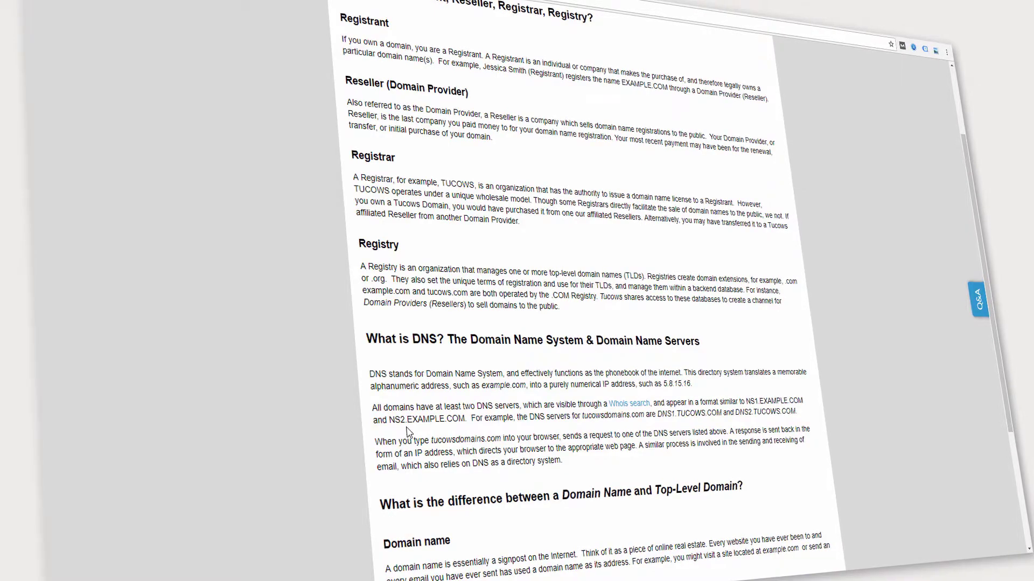
scroll(407, 432, up, 3)
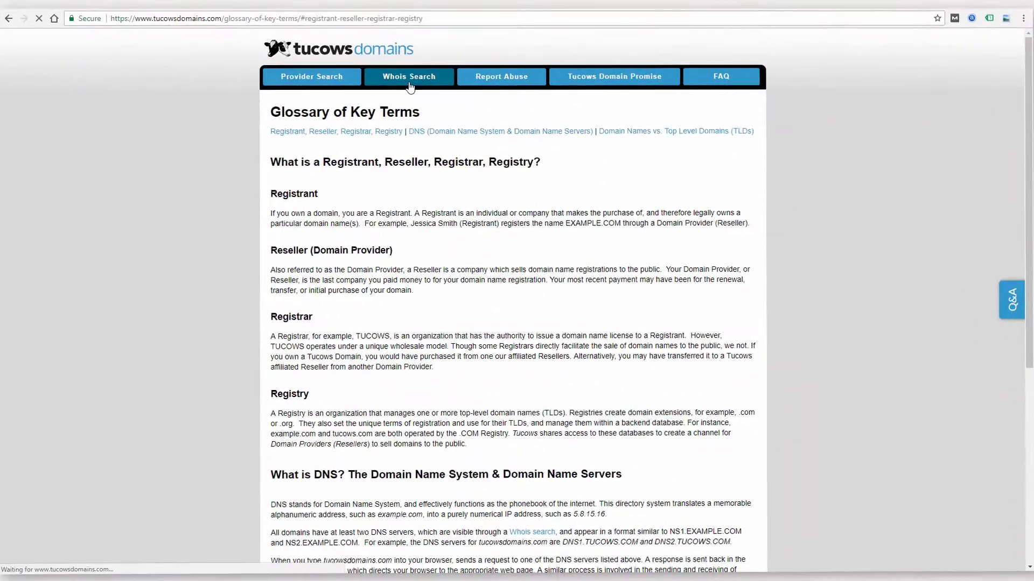
- Go to the Tucows Whois Search tab
click(478, 47)
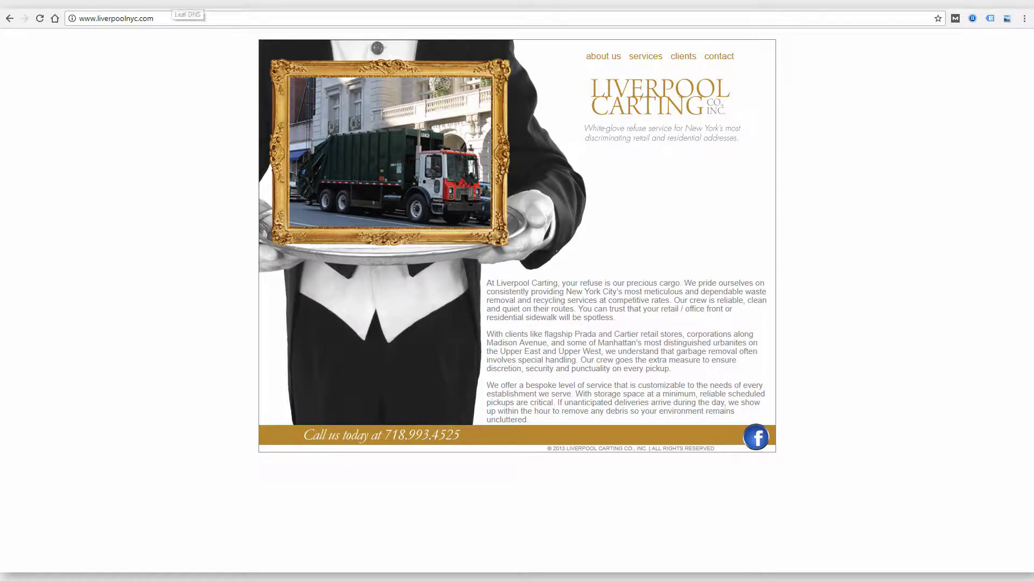
- Switch to the LeafDNS tab and review the liverpoolnyc.com test results, ending at the top
click(175, 5)
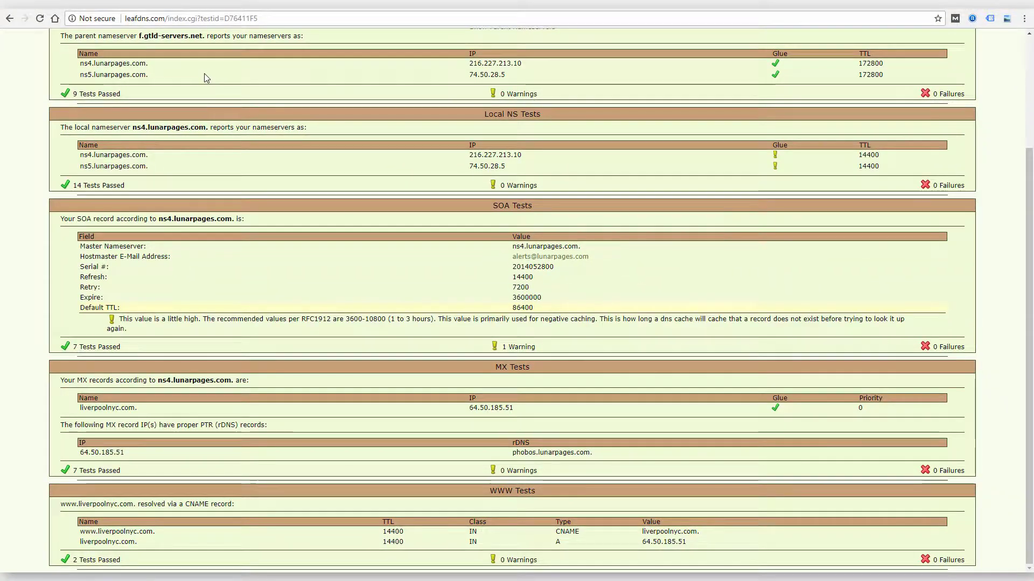
scroll(207, 77, up, 2)
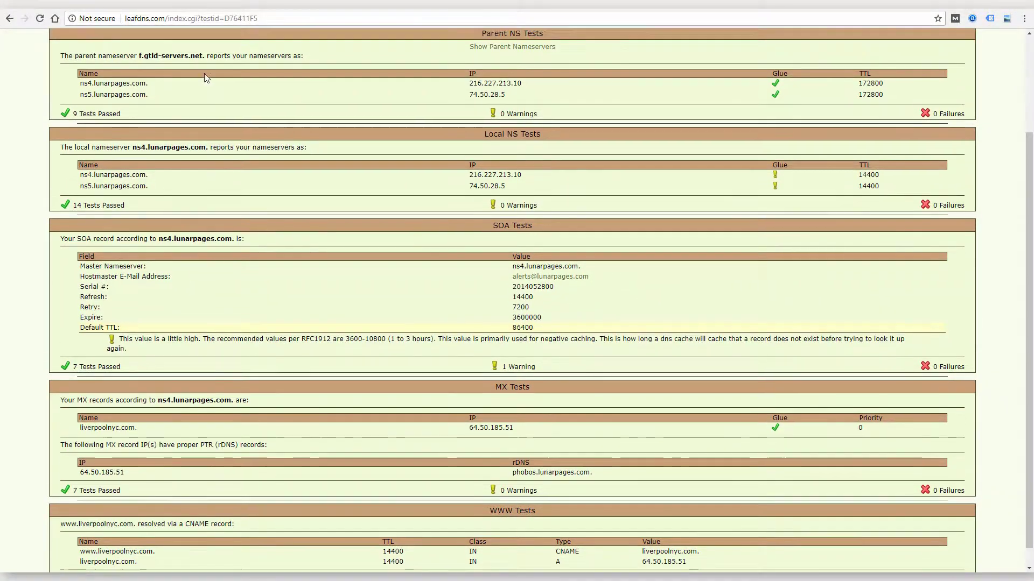
scroll(208, 77, up, 1)
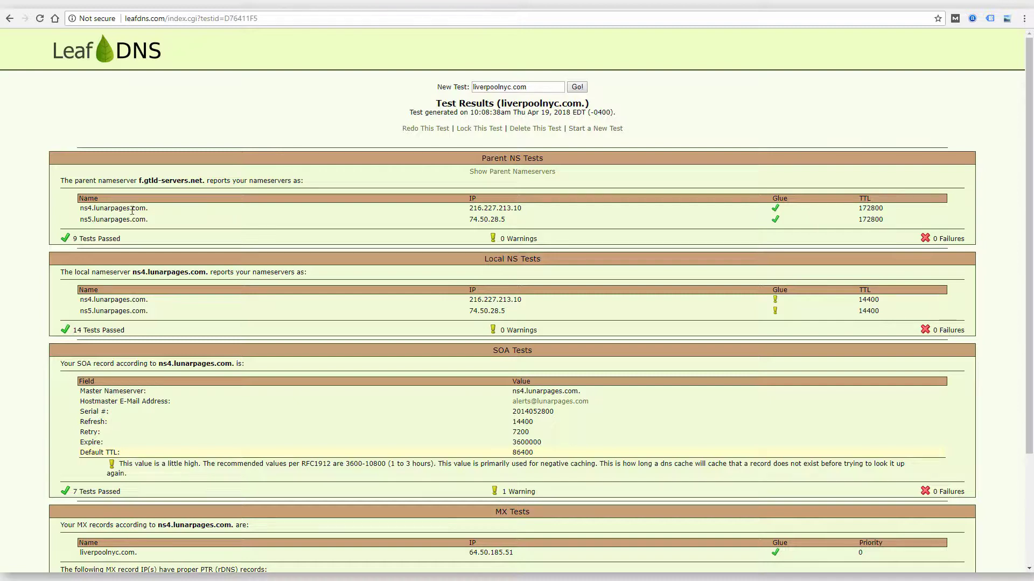
scroll(155, 270, down, 1)
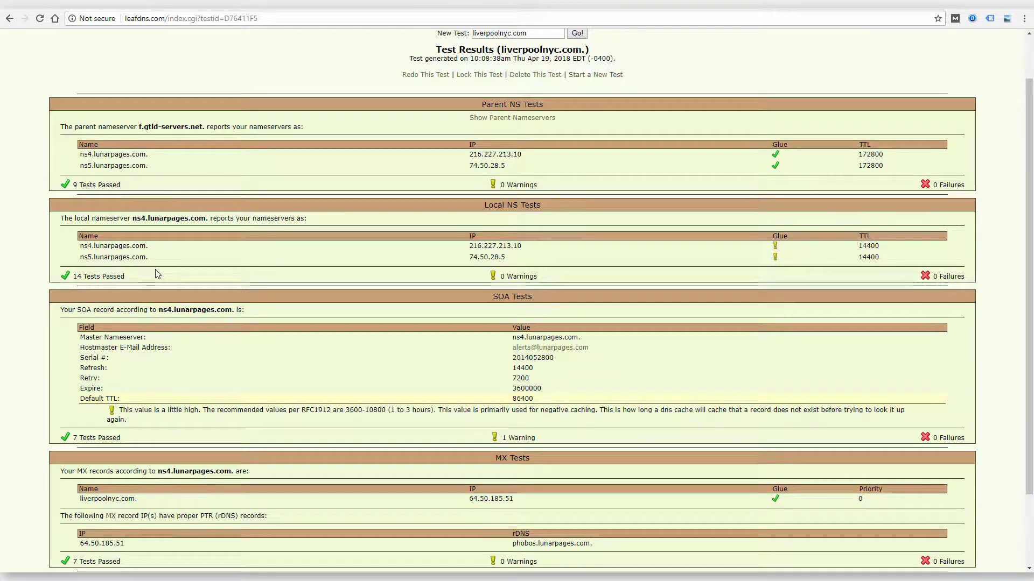
scroll(157, 274, down, 2)
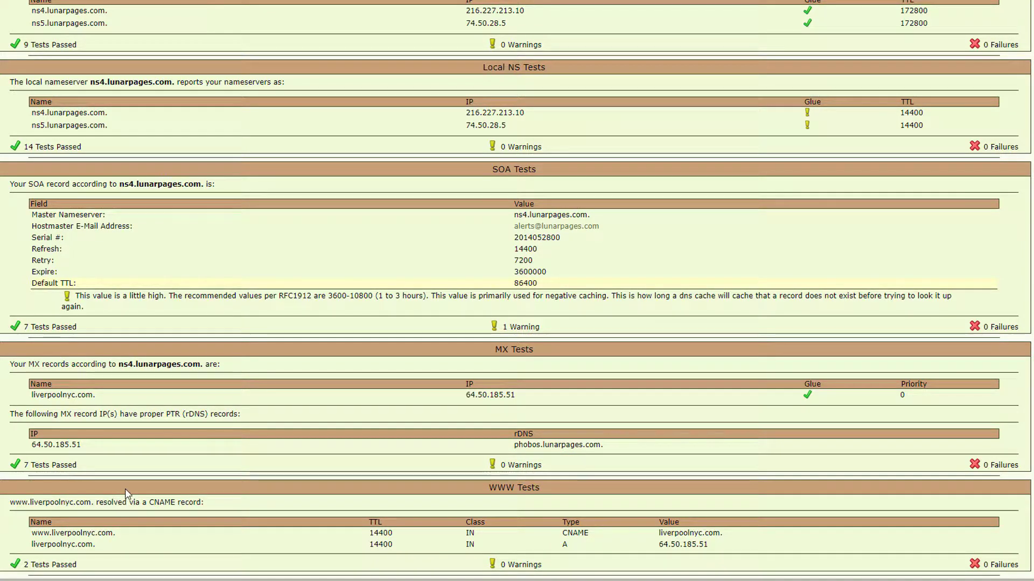
scroll(127, 493, up, 5)
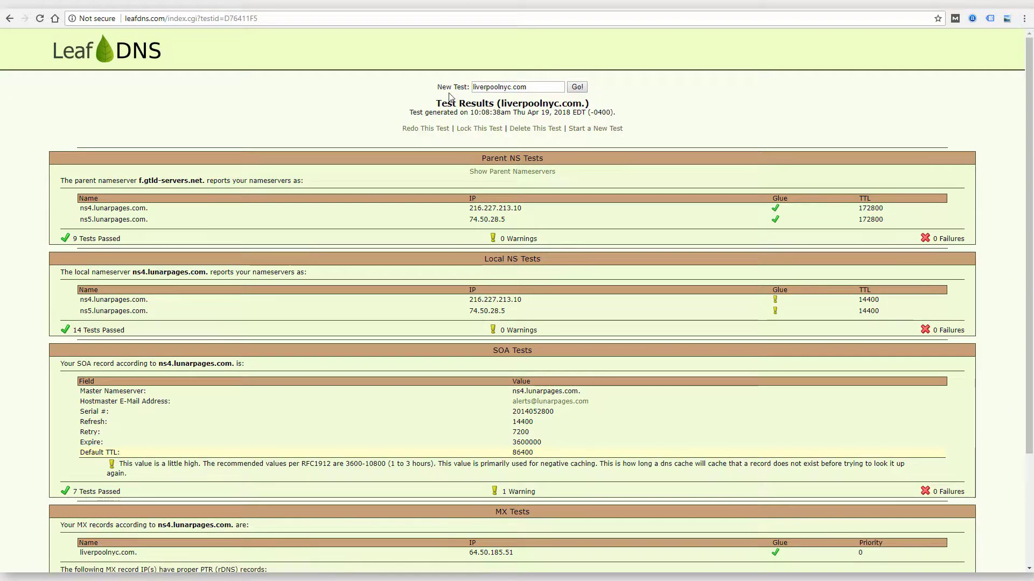
- From the LeafDNS previous-tests list, view the webeminence.com results, then return to the list
click(596, 129)
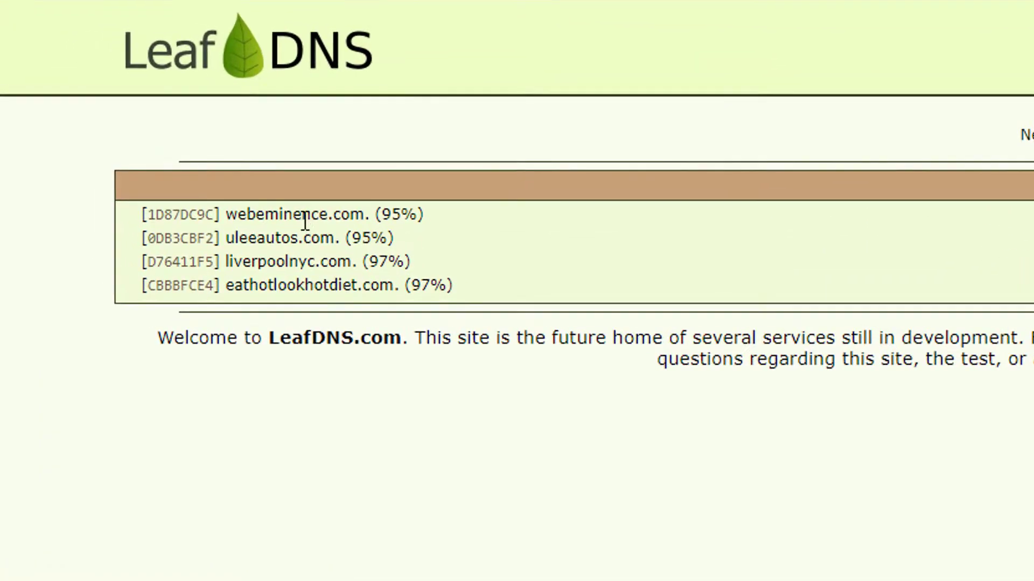
click(175, 216)
scroll(609, 565, down, 7)
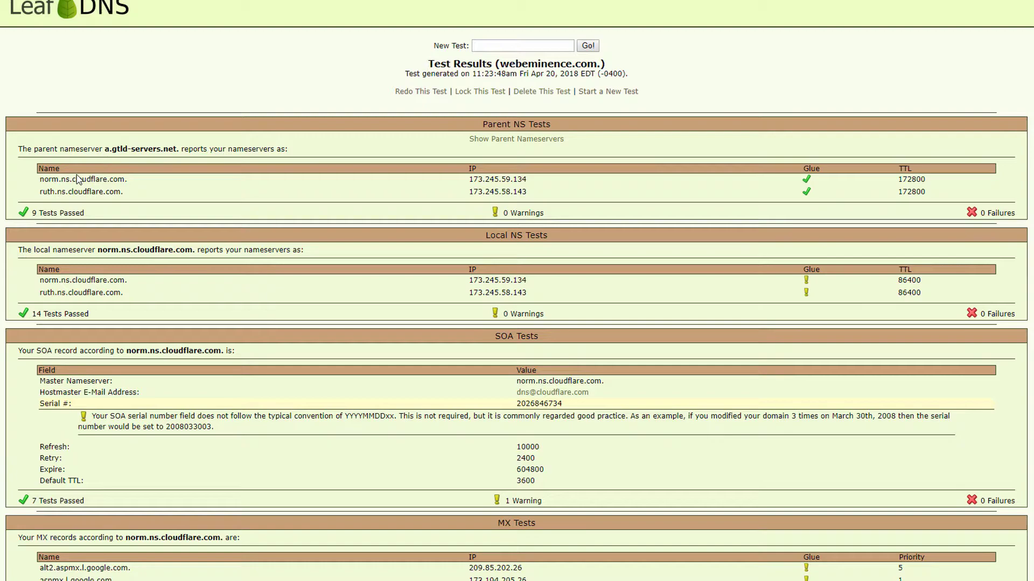
scroll(97, 242, down, 8)
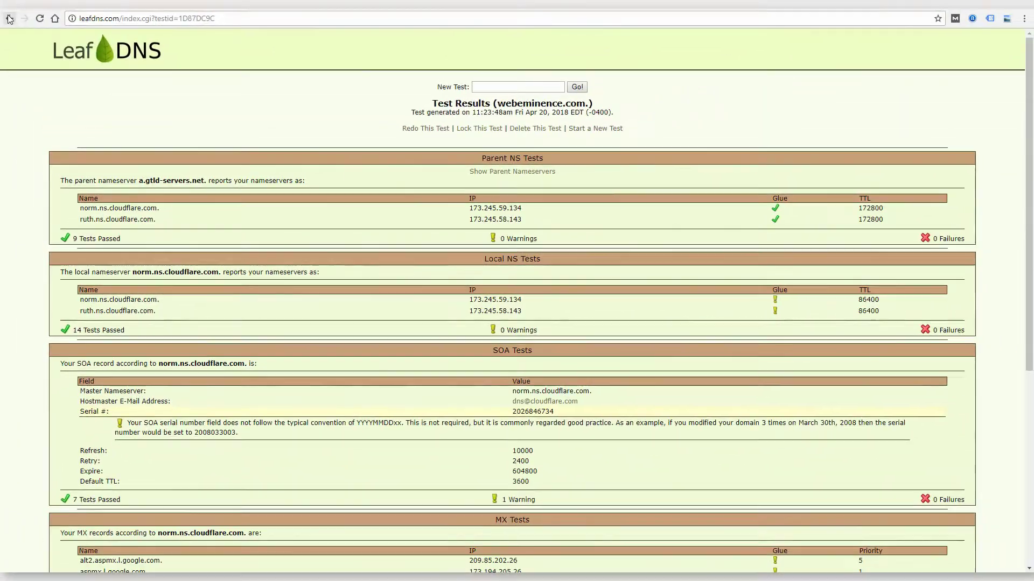
click(9, 19)
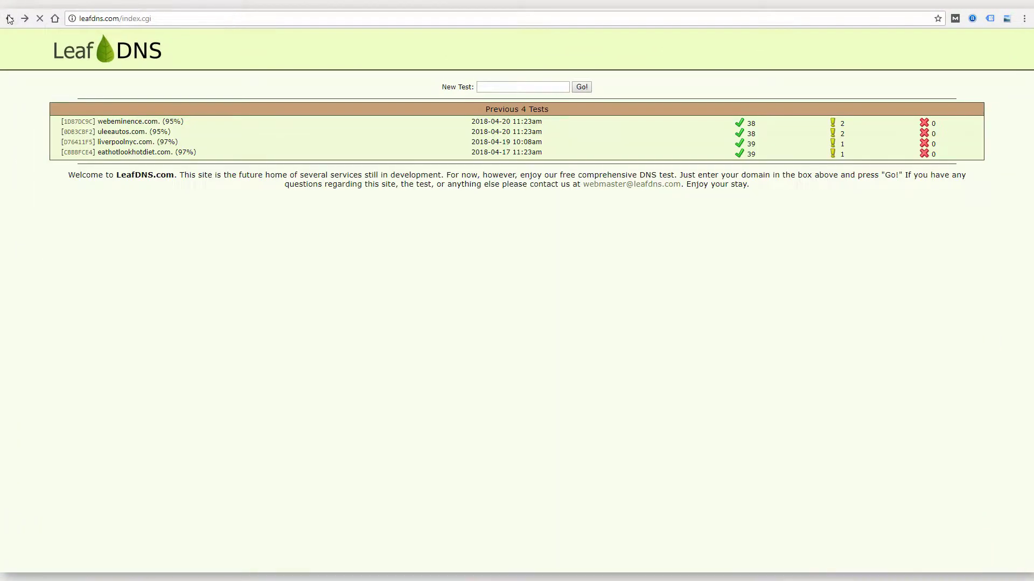
- Reopen the liverpoolnyc.com results and select ns4.lunarpages.com in the Parent NS table
click(78, 142)
scroll(325, 290, down, 5)
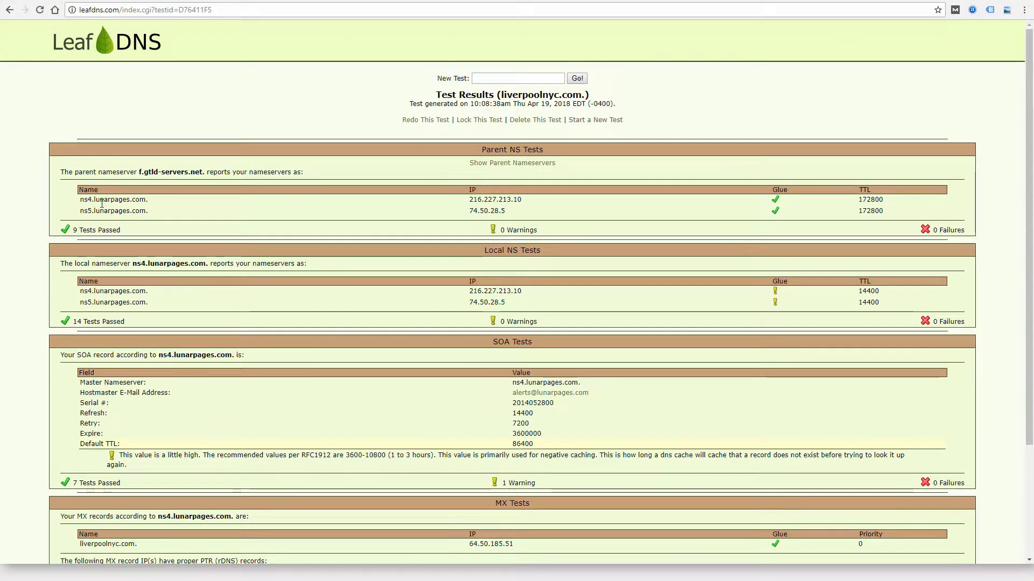
double_click(100, 199)
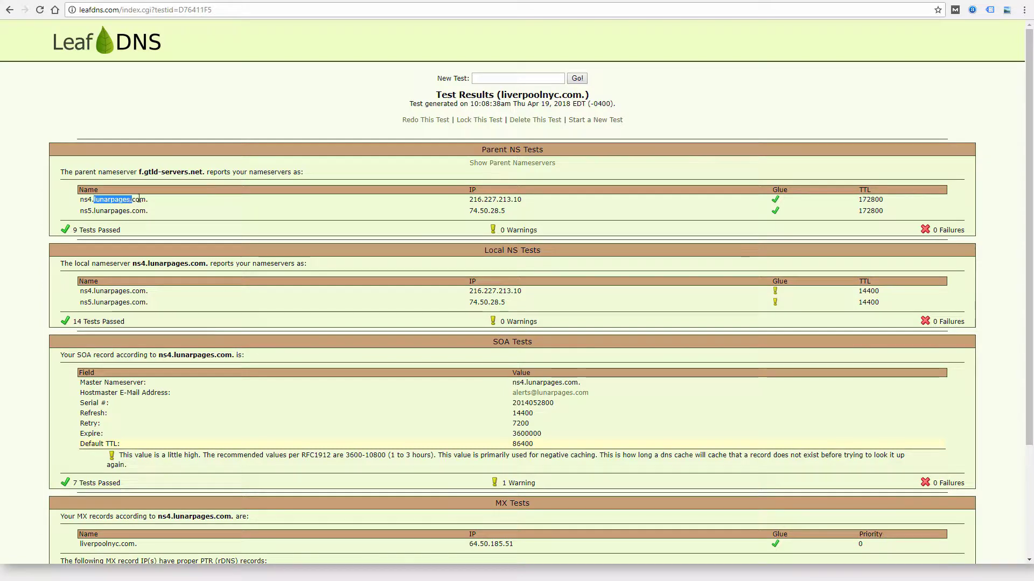
scroll(436, 370, down, 3)
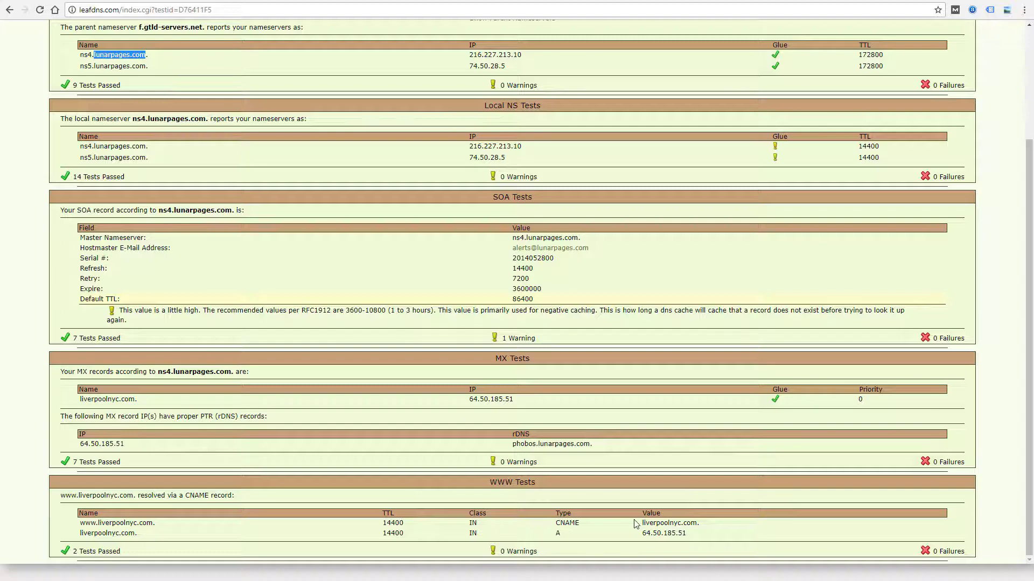
scroll(543, 503, up, 3)
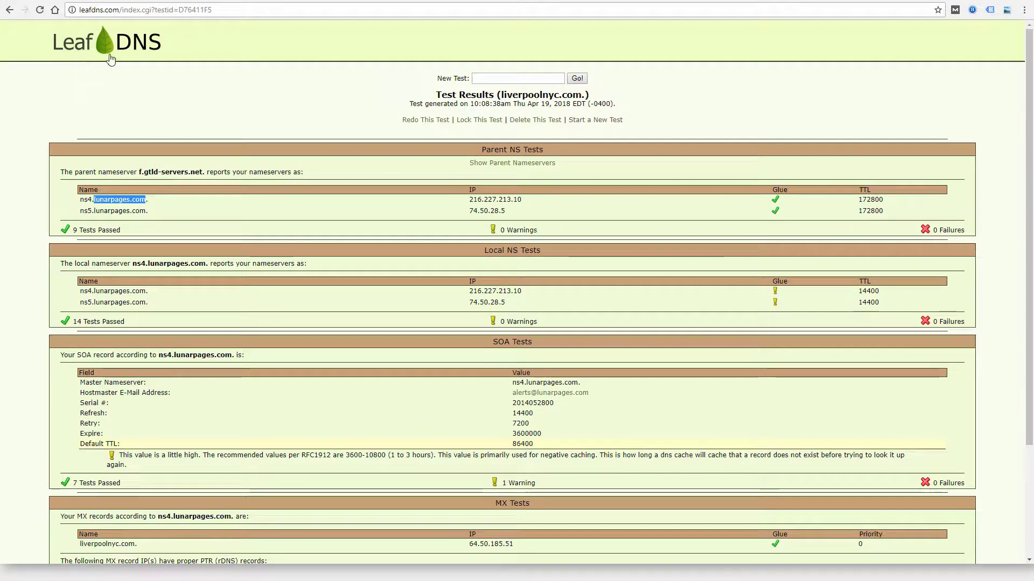
drag(124, 208, 81, 200)
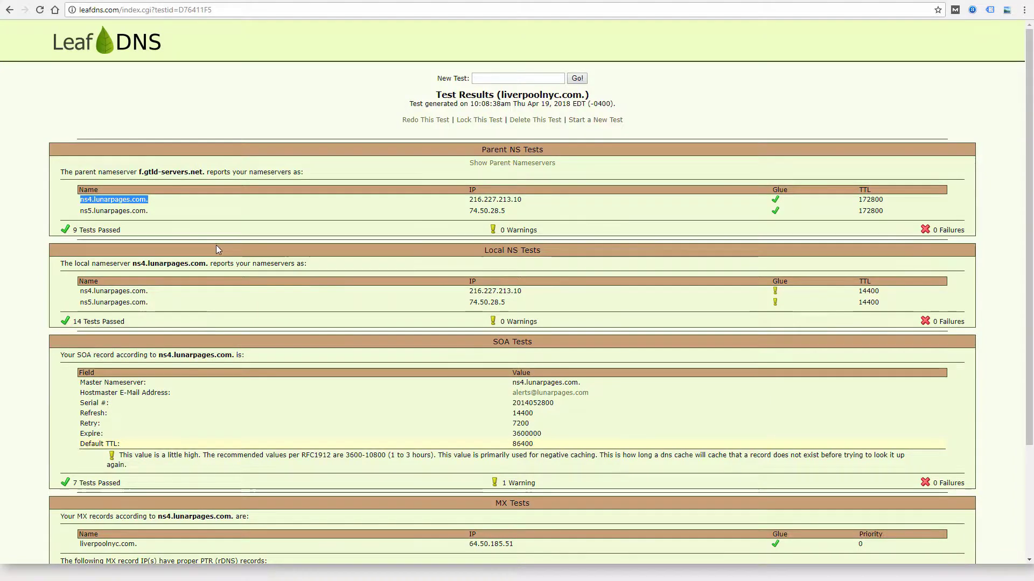
scroll(219, 248, down, 3)
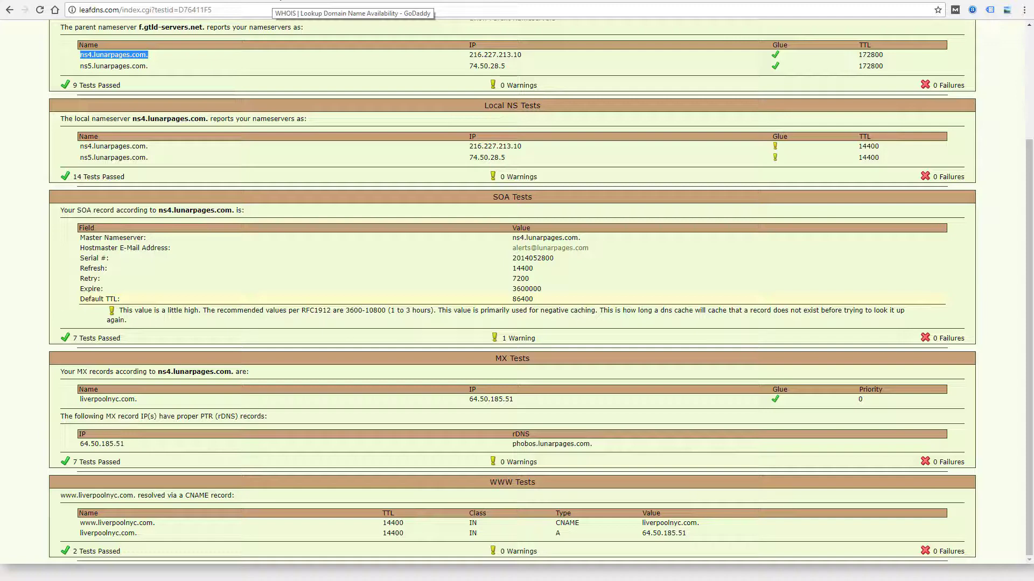
- Look up liverpoolnyc.com in GoDaddy WHOIS by pasting it into the search box and passing the reCAPTCHA
click(276, 1)
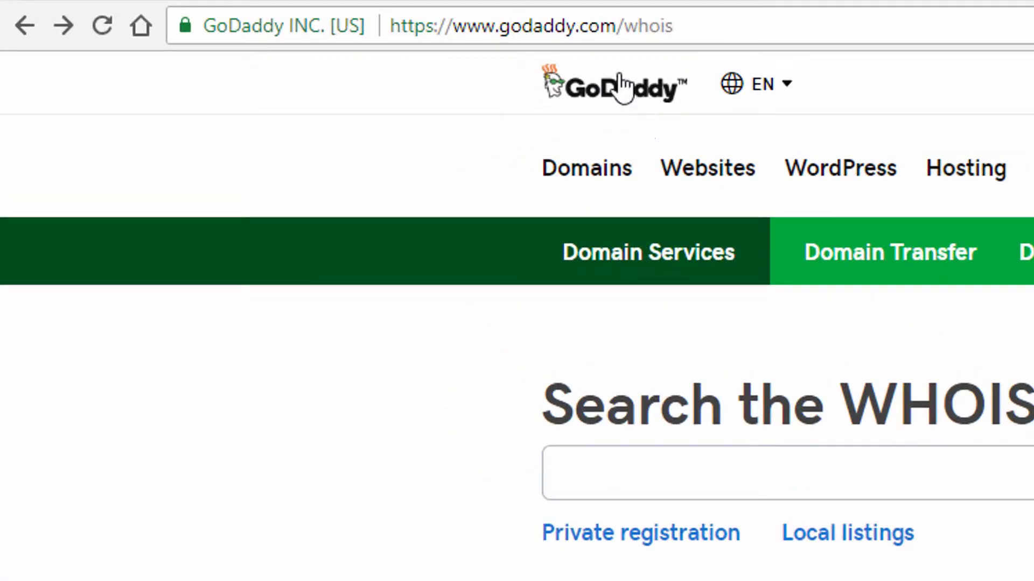
drag(503, 32, 702, 38)
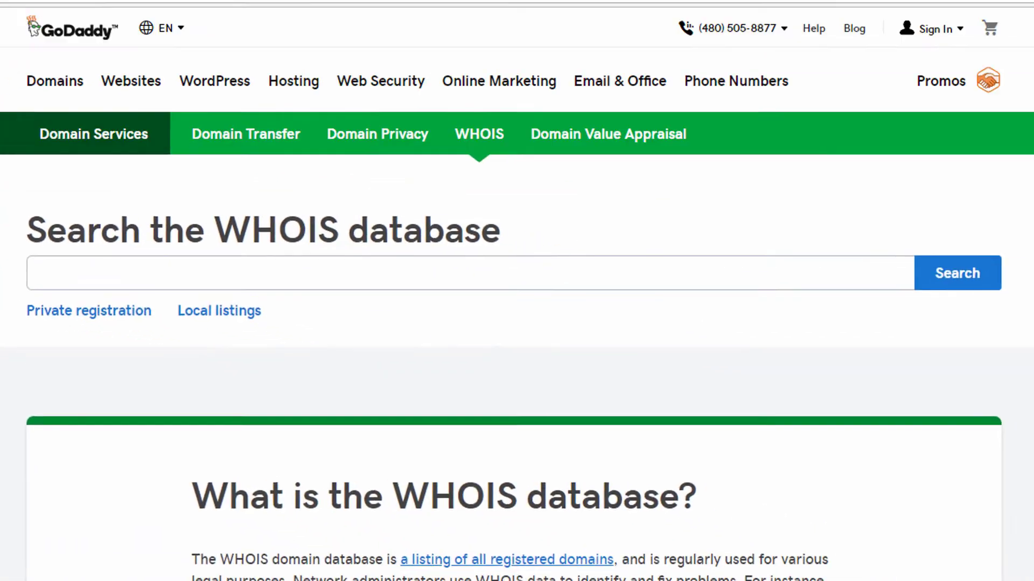
click(694, 487)
right_click(696, 489)
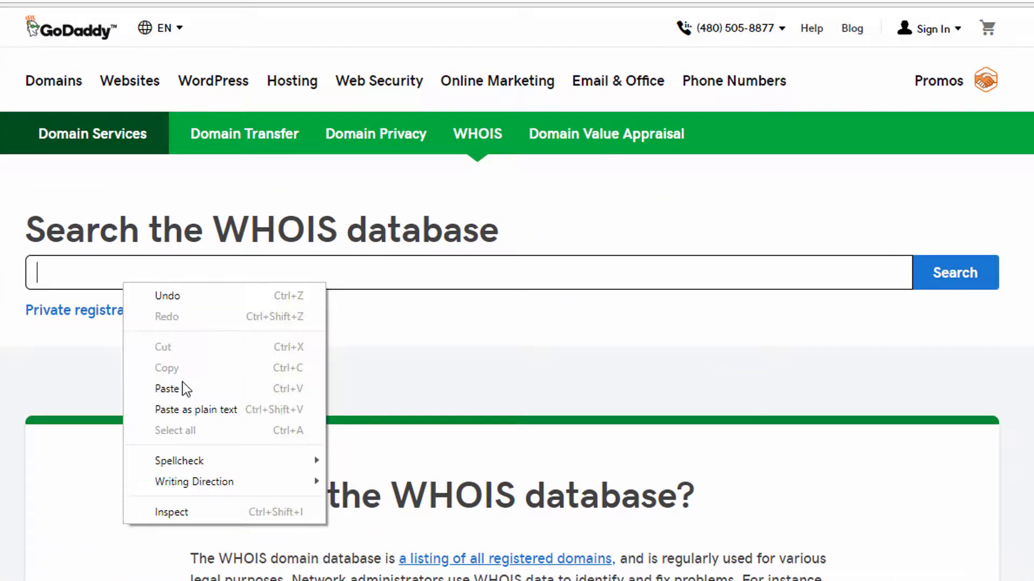
click(183, 383)
click(947, 281)
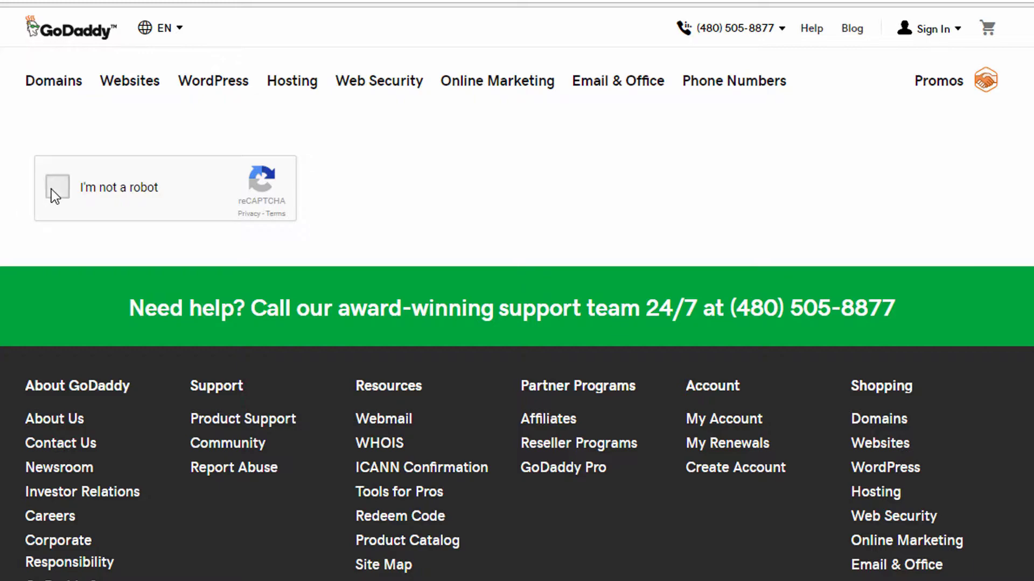
click(51, 189)
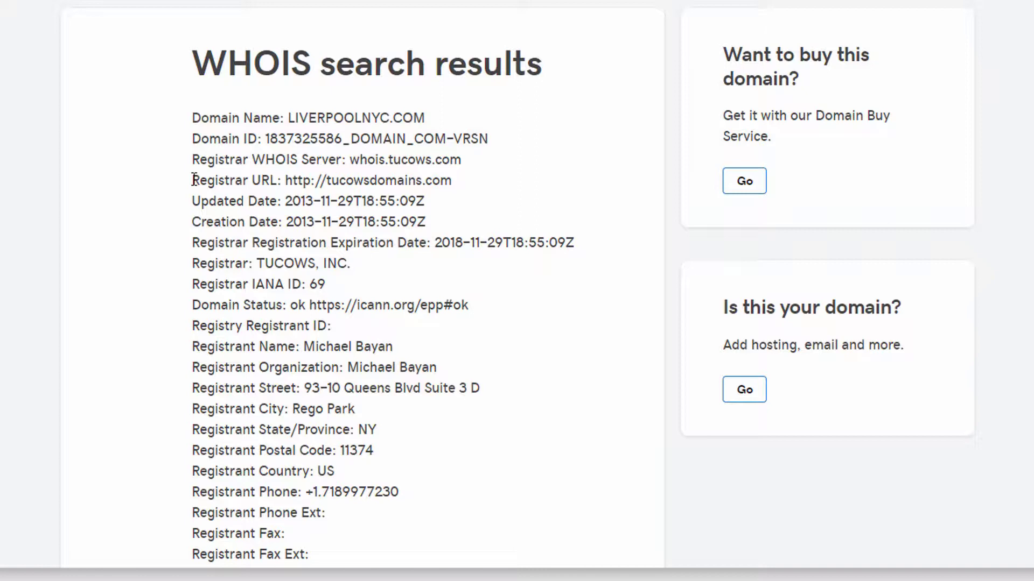
drag(193, 179, 290, 181)
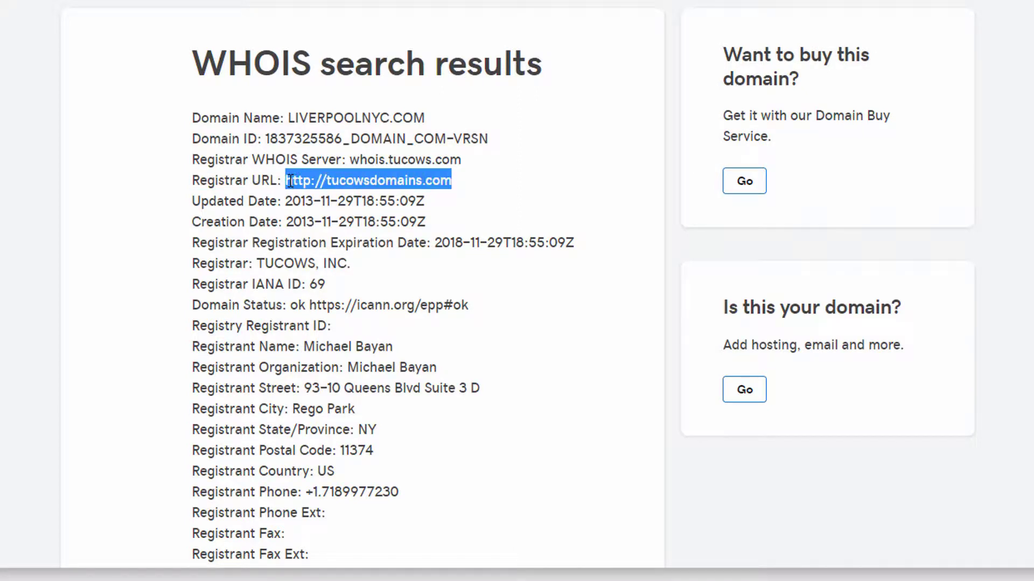
right_click(291, 182)
click(305, 194)
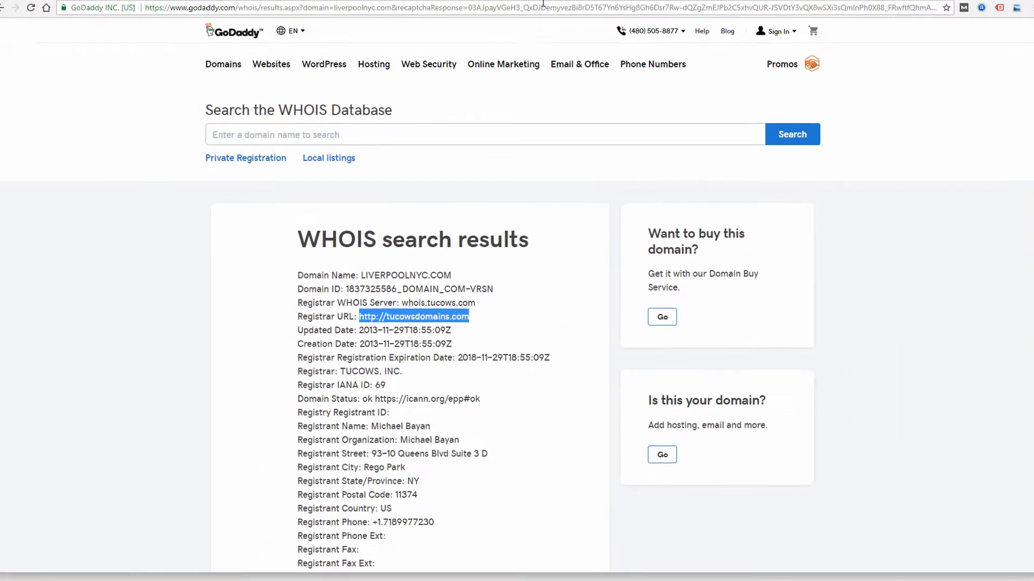
- Open tucowsdomains.com in a new tab from the copied URL
key(ctrl+t)
right_click(518, 9)
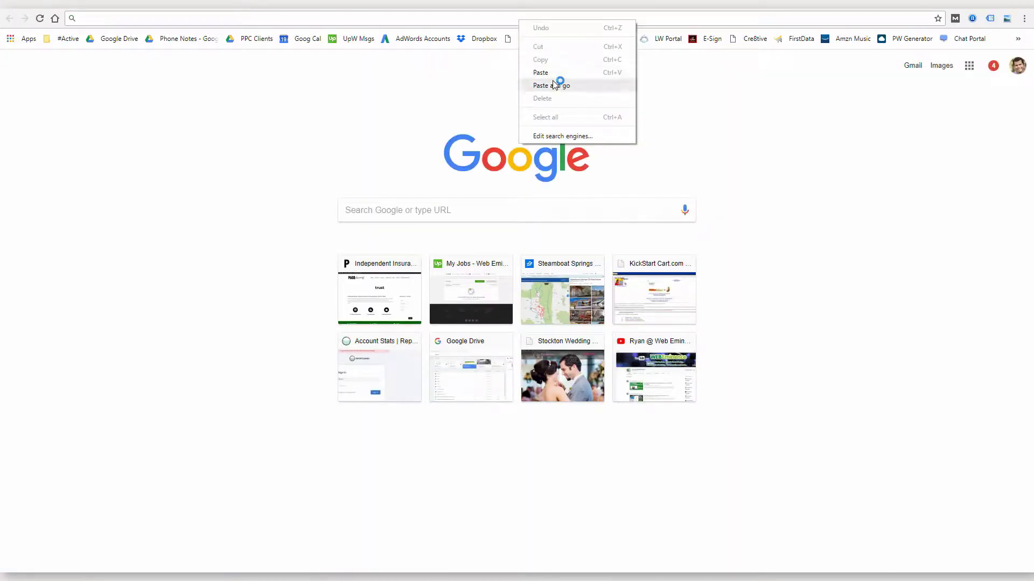
click(554, 75)
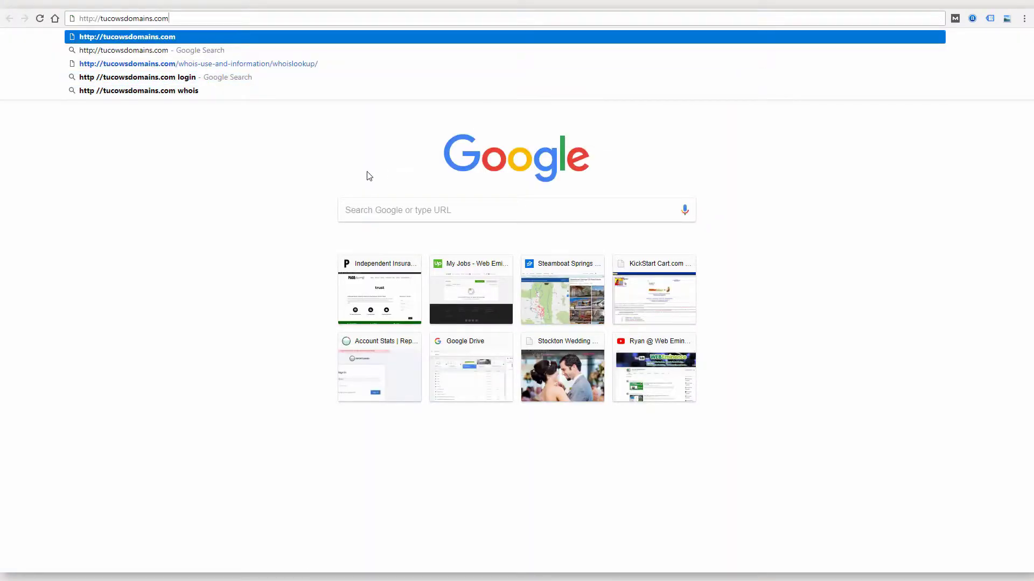
key(Return)
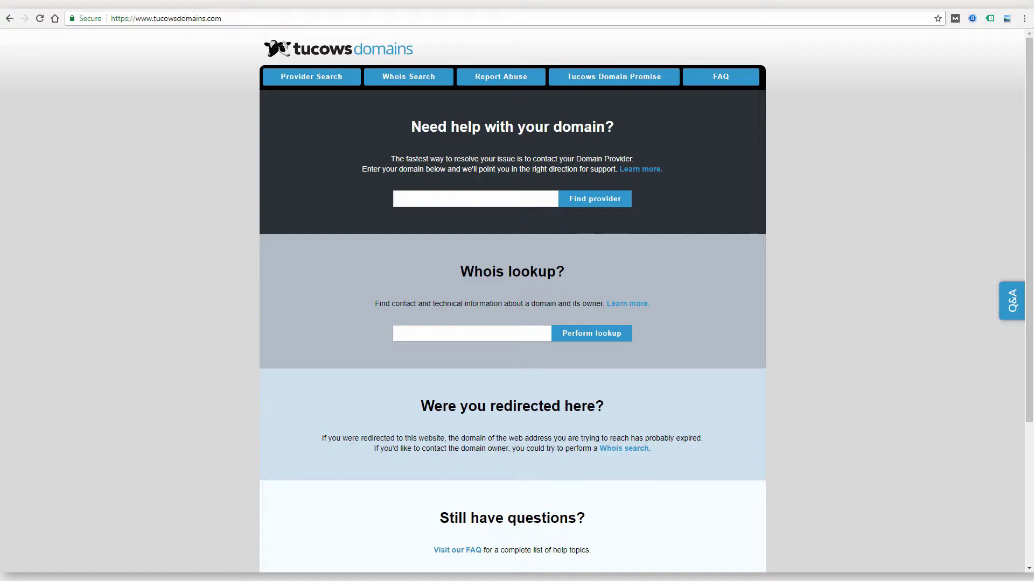
right_click(433, 193)
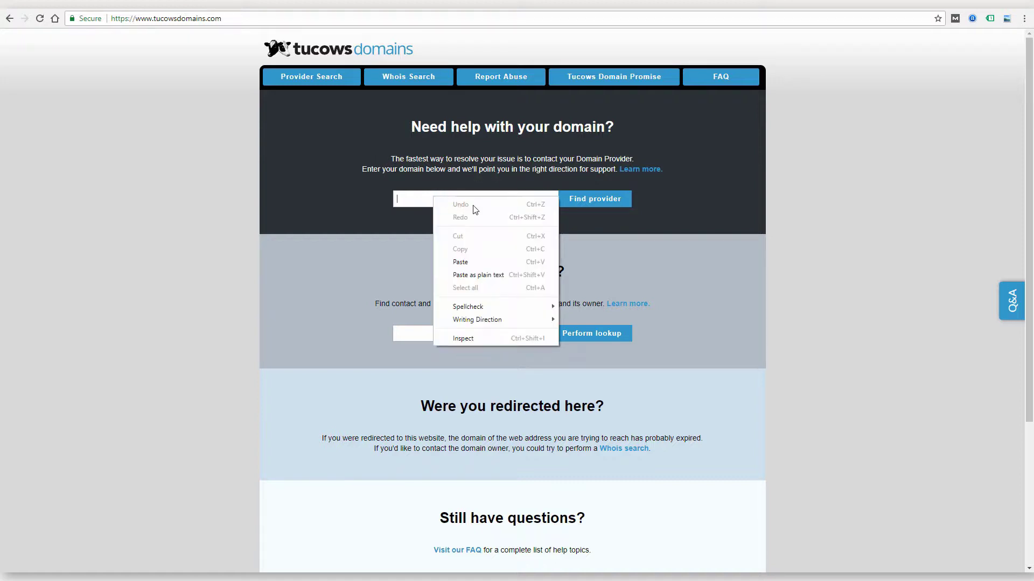
click(463, 262)
drag(412, 199, 296, 192)
key(BackSpace)
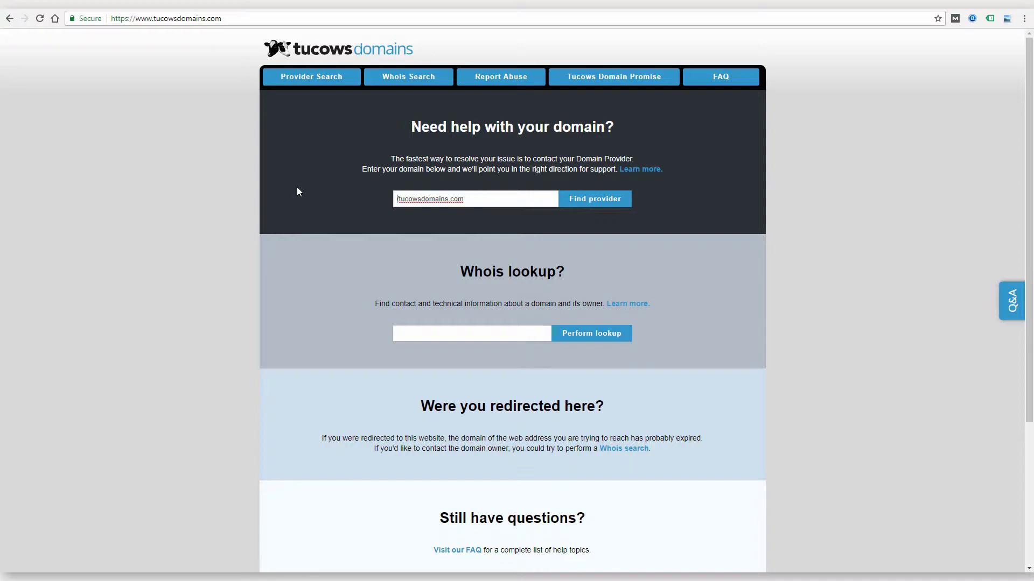
key(Delete)
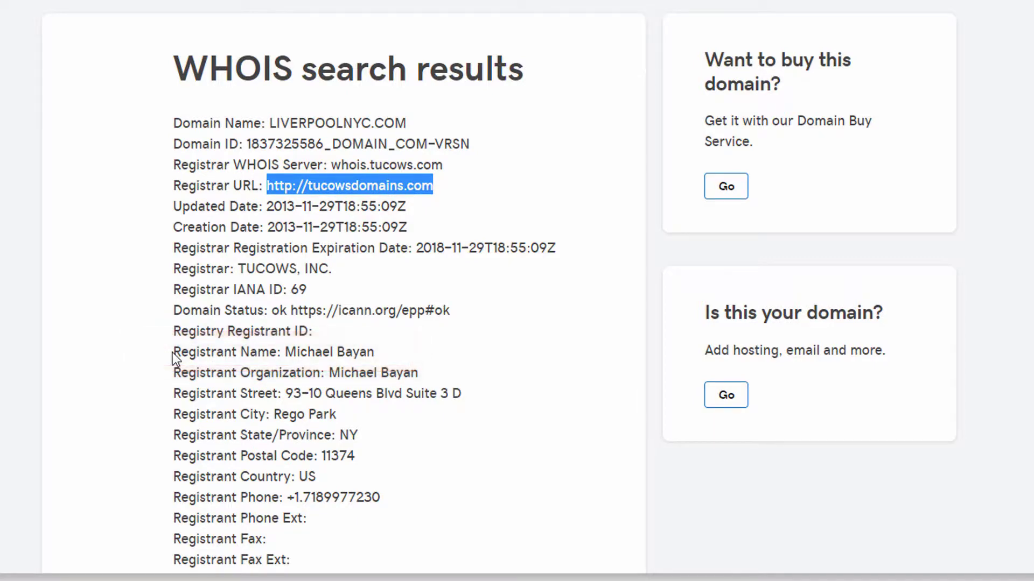
scroll(173, 353, down, 3)
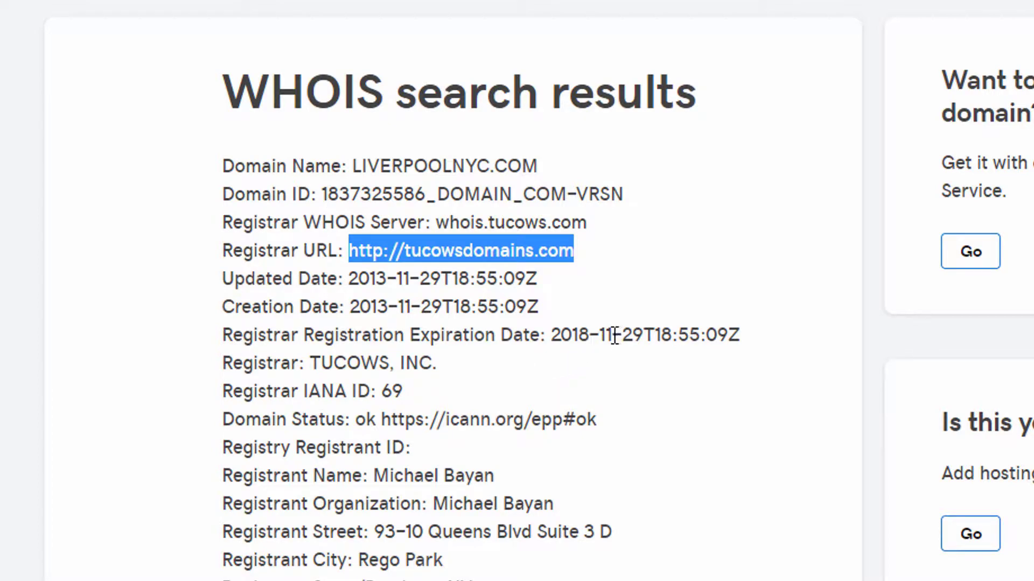
scroll(477, 355, down, 8)
scroll(473, 361, down, 10)
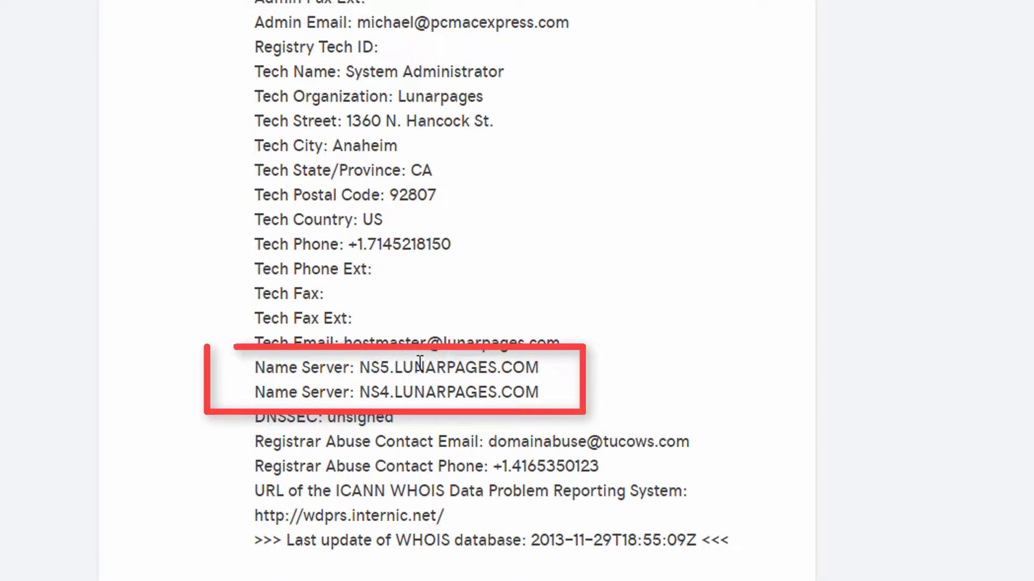
scroll(608, 308, up, 4)
scroll(607, 309, up, 6)
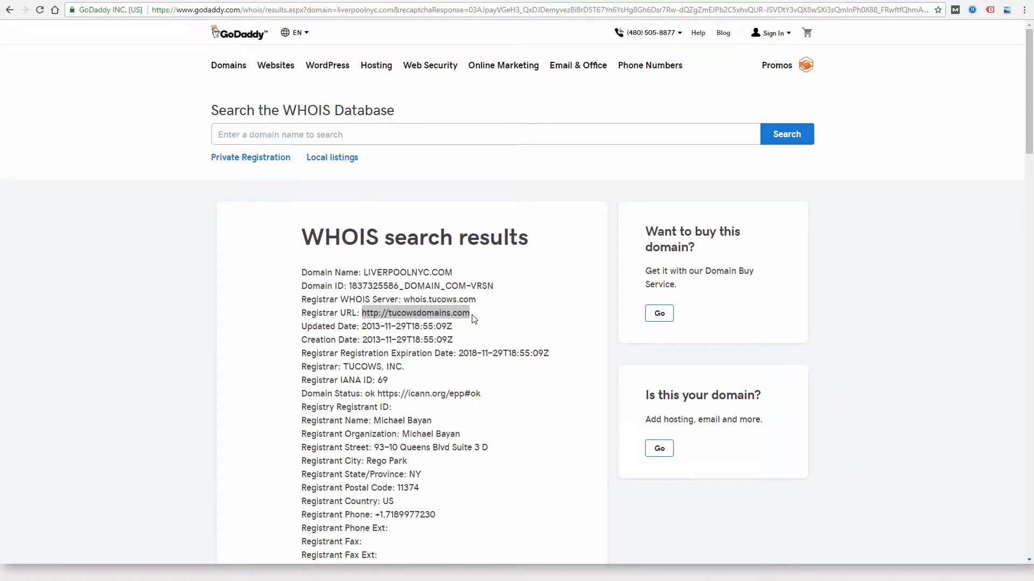
click(474, 318)
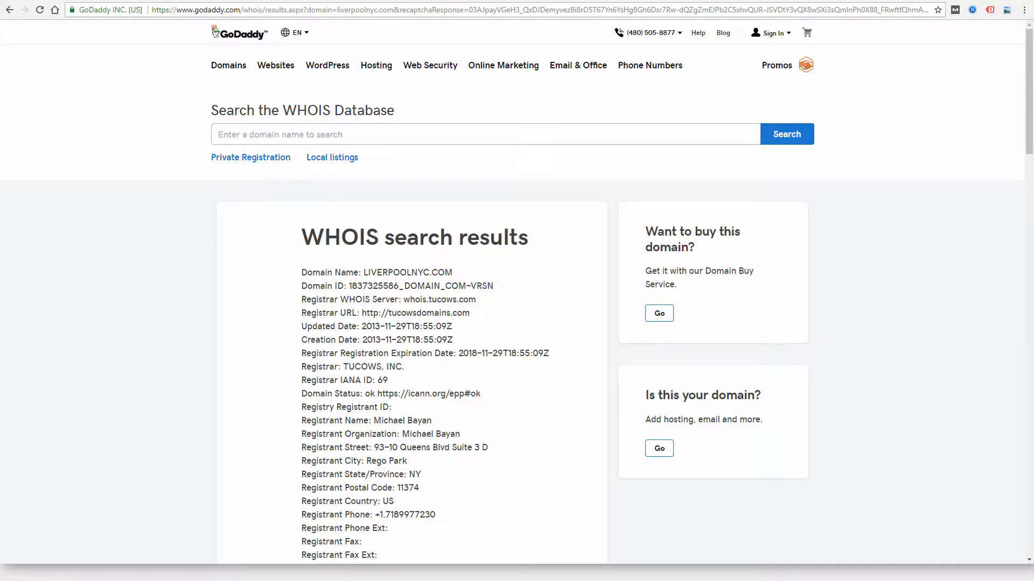
- Review the WEBEMINENCE.COM Registrant, Admin and Tech sections, then select godaddy.com in the Registrar URL
click(360, 1)
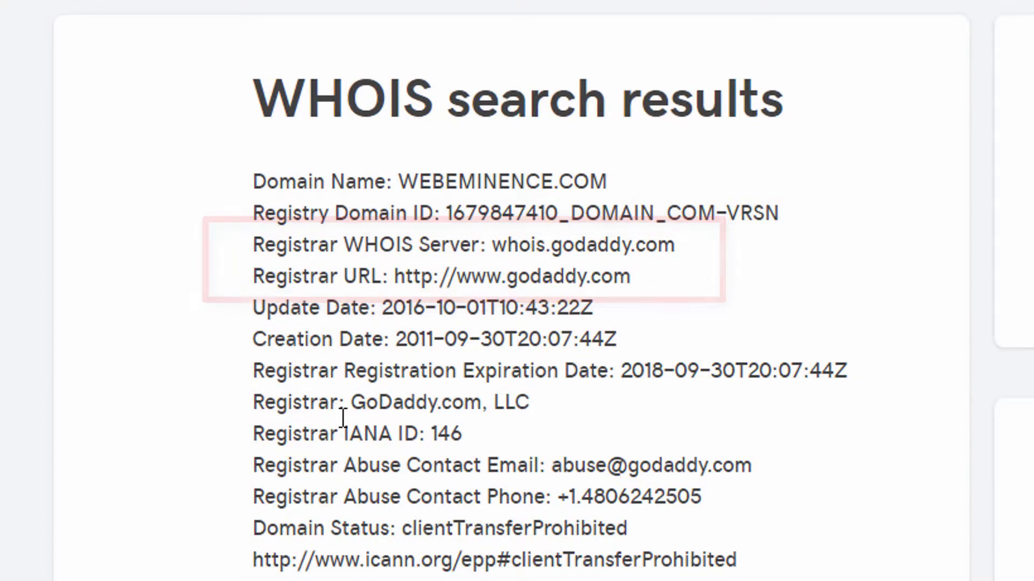
scroll(305, 501, down, 6)
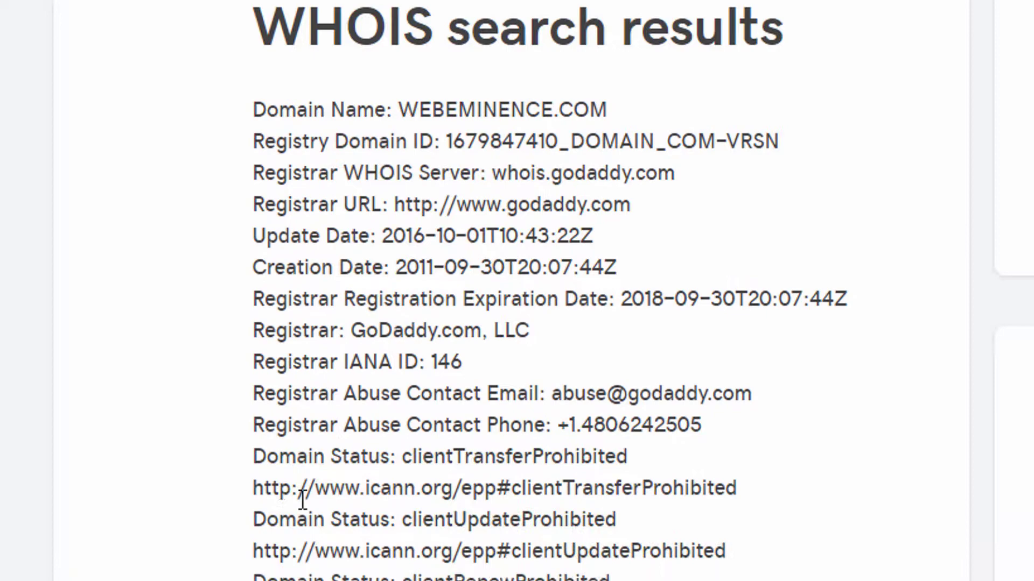
scroll(371, 345, down, 1)
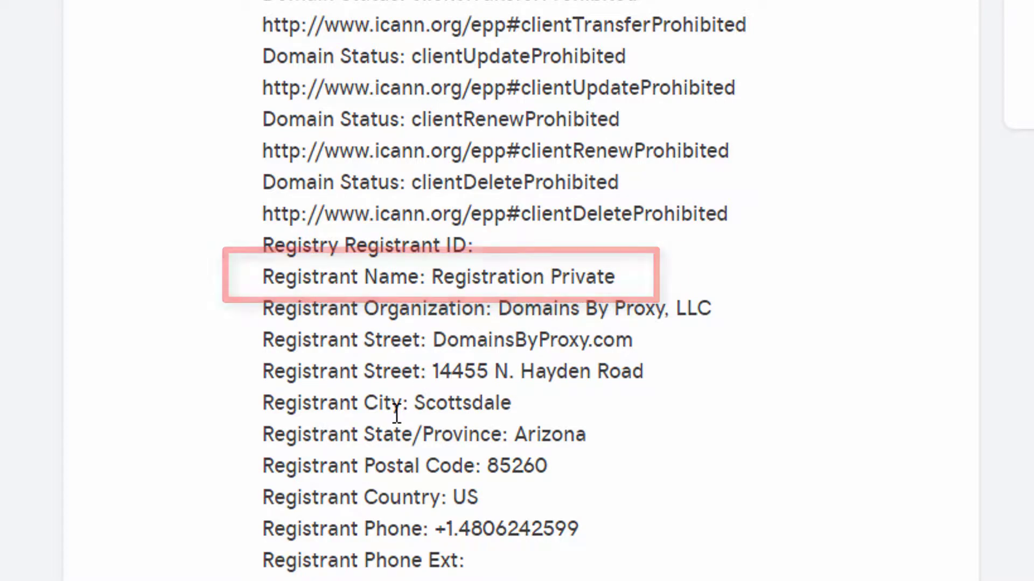
scroll(371, 411, down, 1)
scroll(379, 414, down, 4)
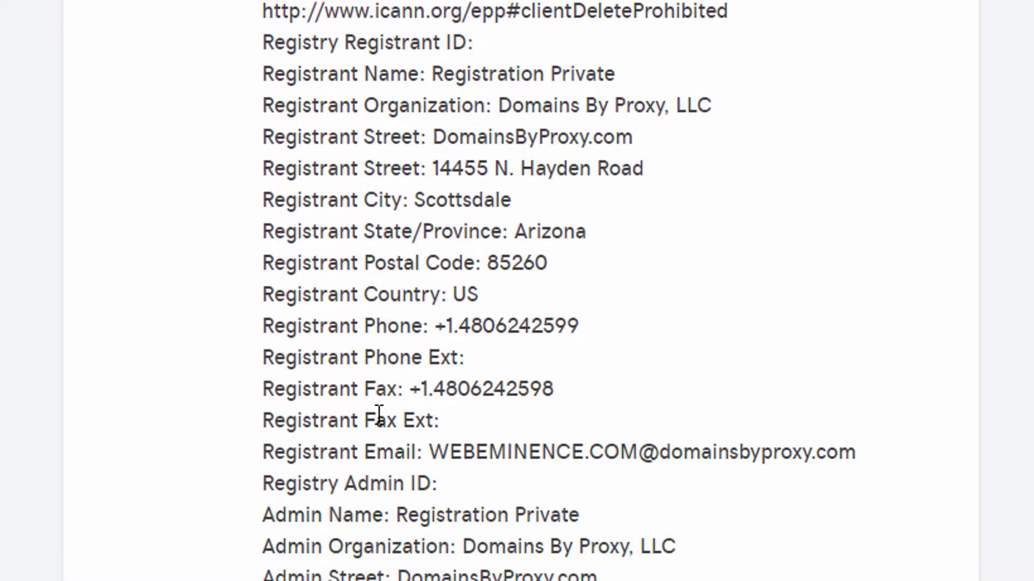
scroll(378, 414, down, 7)
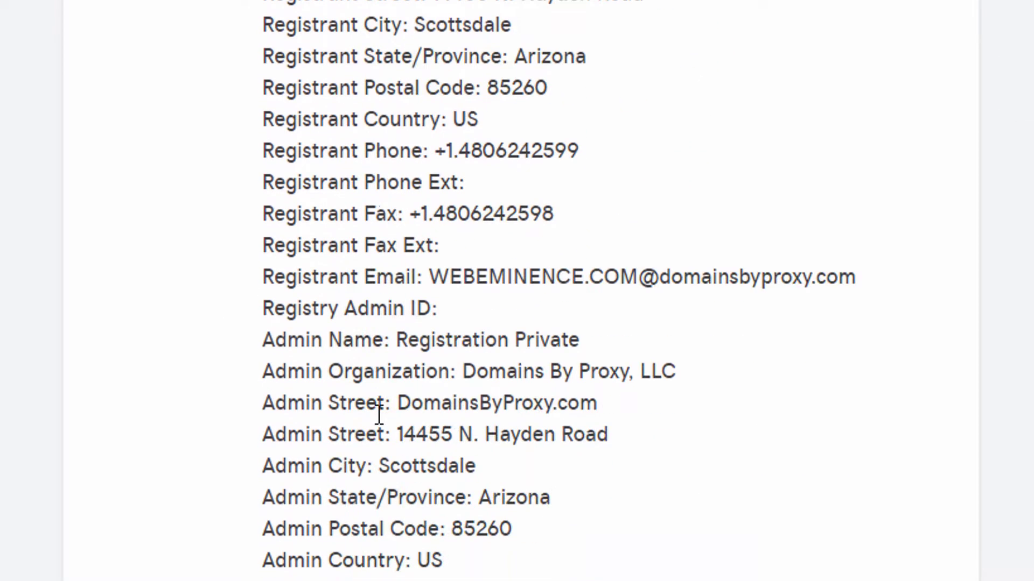
scroll(379, 415, down, 7)
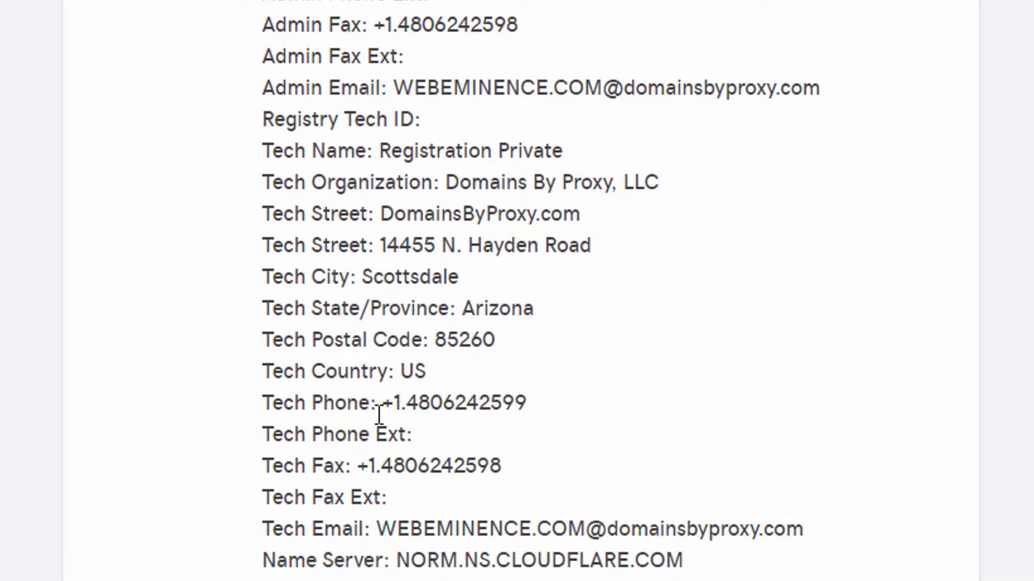
scroll(378, 415, down, 2)
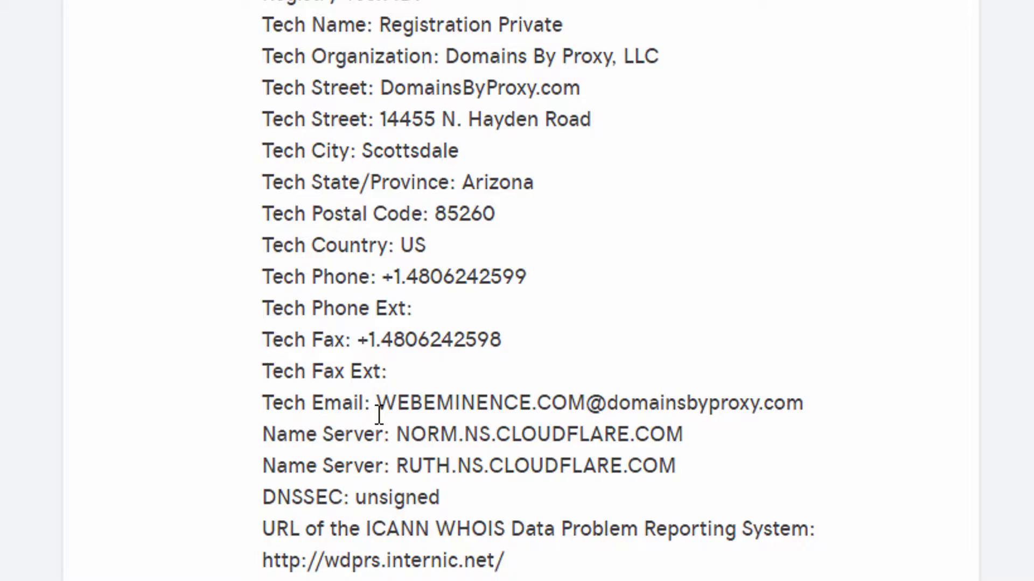
scroll(718, 476, up, 7)
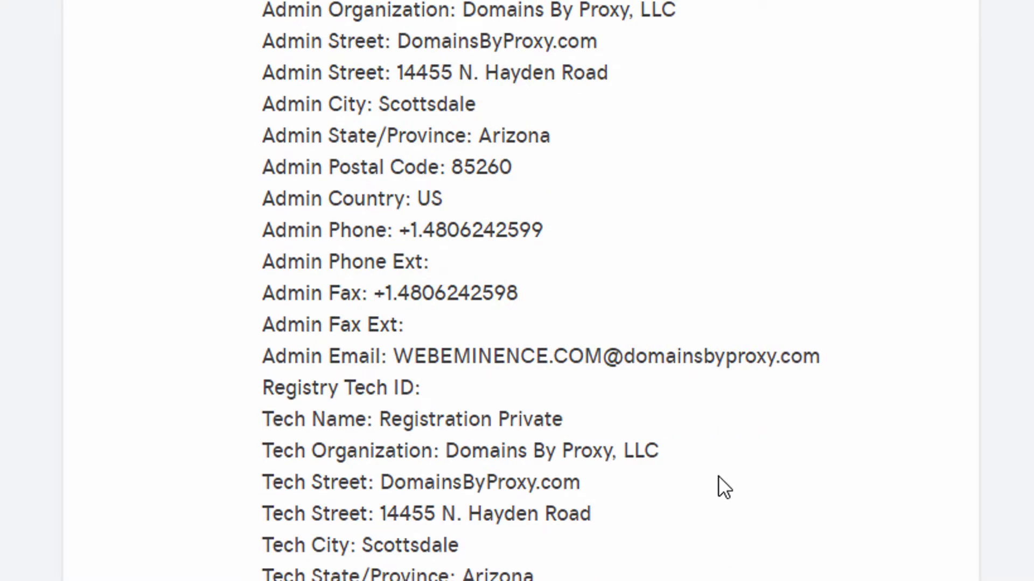
scroll(718, 476, up, 20)
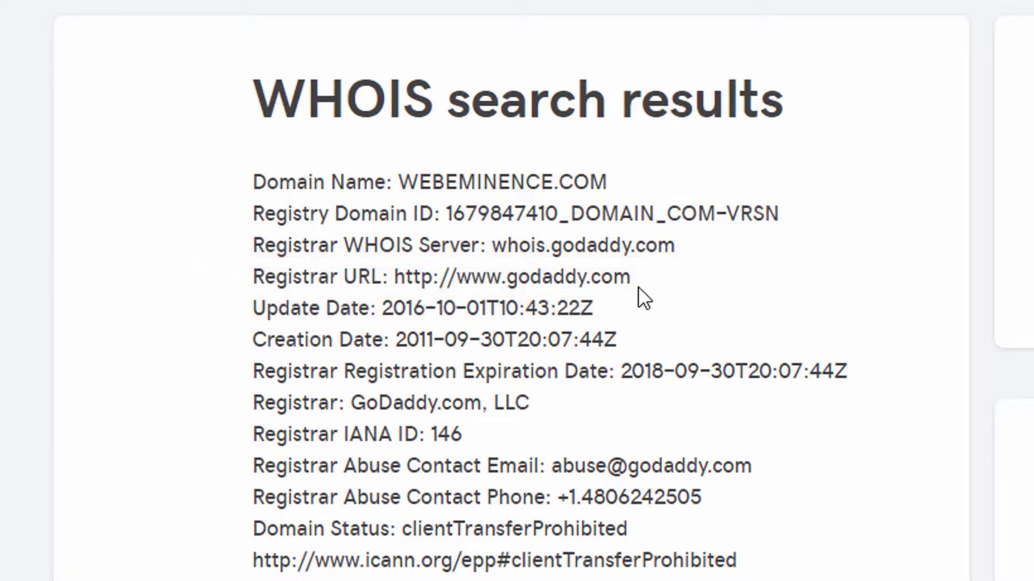
drag(630, 277, 509, 272)
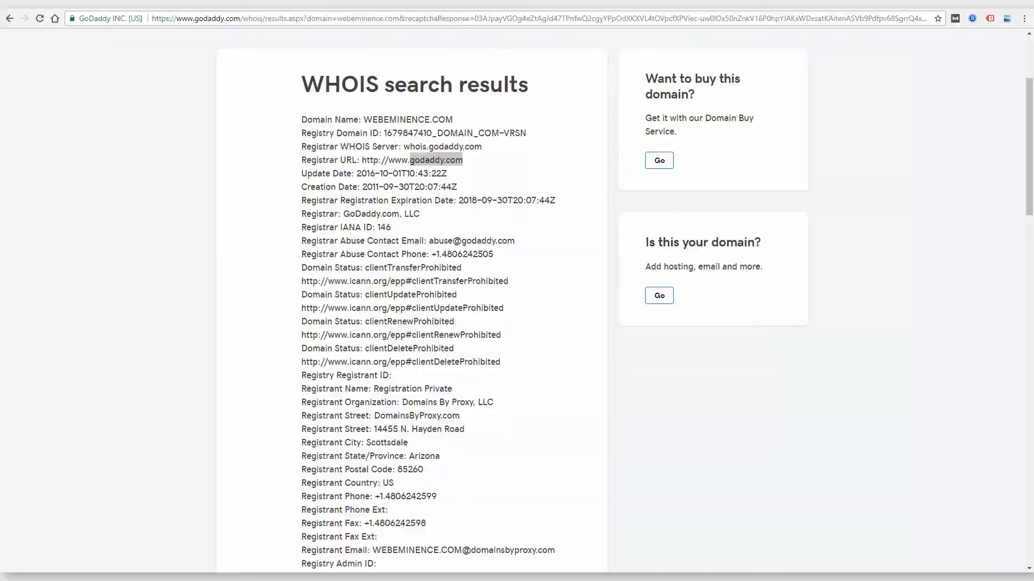
- View the Tucows provider information tab and the LeafDNS name server results
click(545, 2)
click(545, 2)
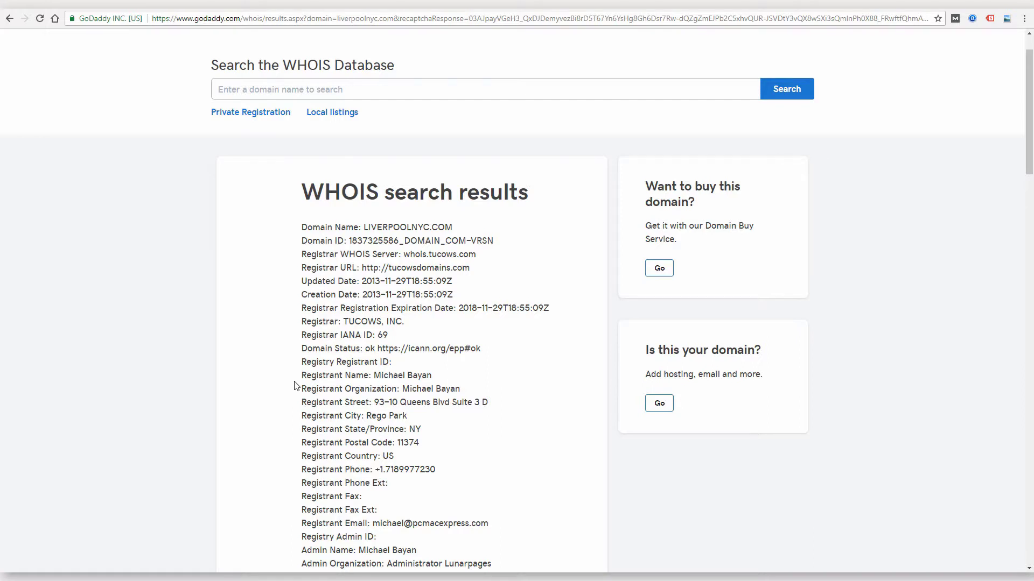
- Scroll back up to the top of the liverpoolnyc.com WHOIS results
scroll(294, 385, up, 1)
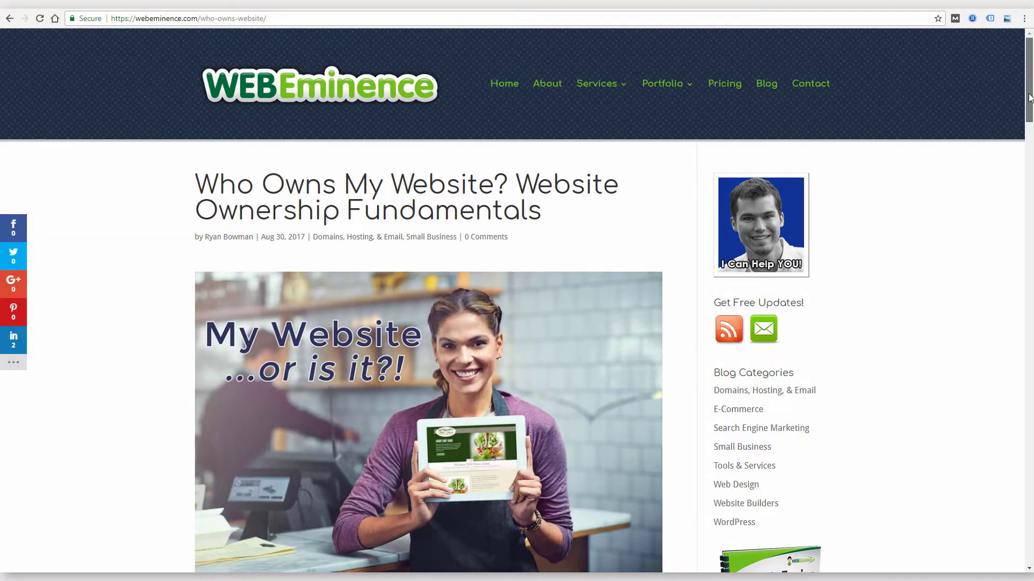
drag(1030, 97, 1031, 178)
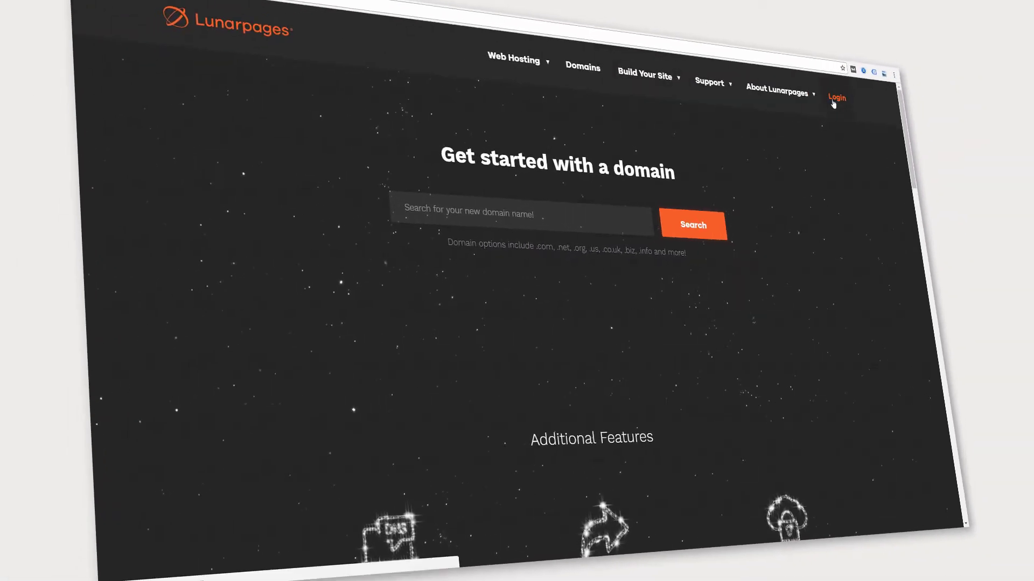
- Enter a username and password on the Lunarpages customer login, view Lost Password, then visit Tucows
click(838, 98)
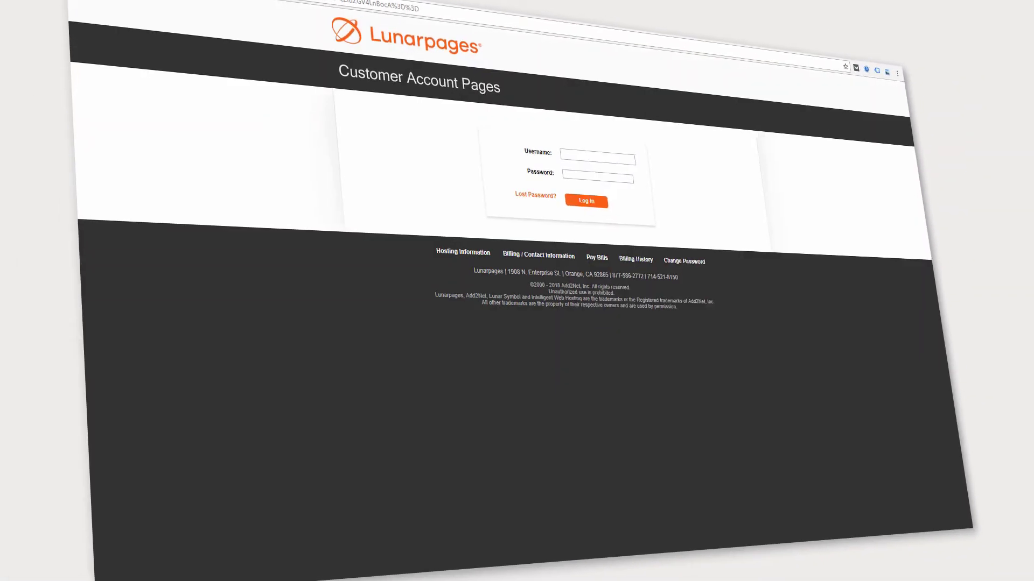
click(572, 161)
text(username)
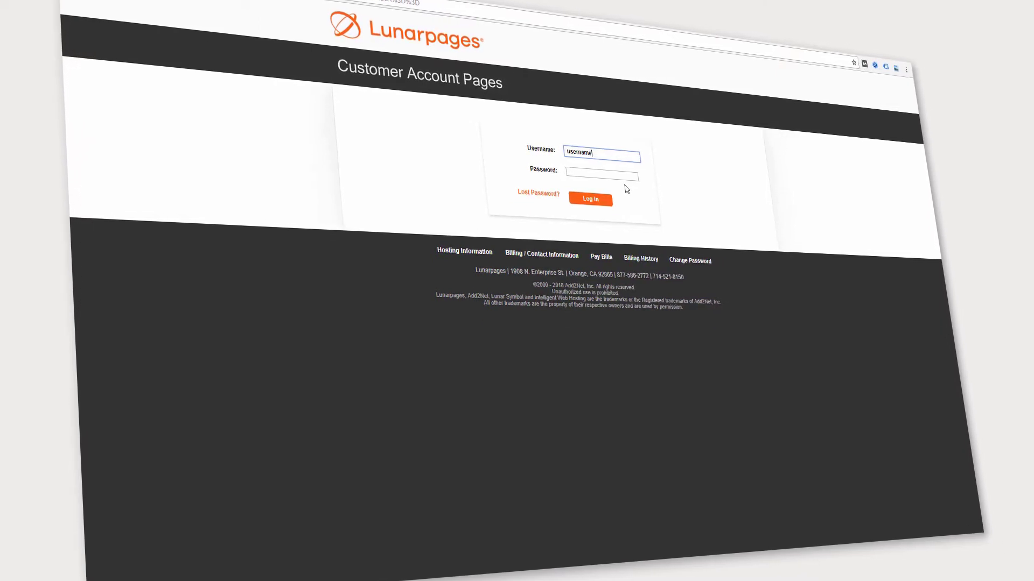
key(Tab)
text(password)
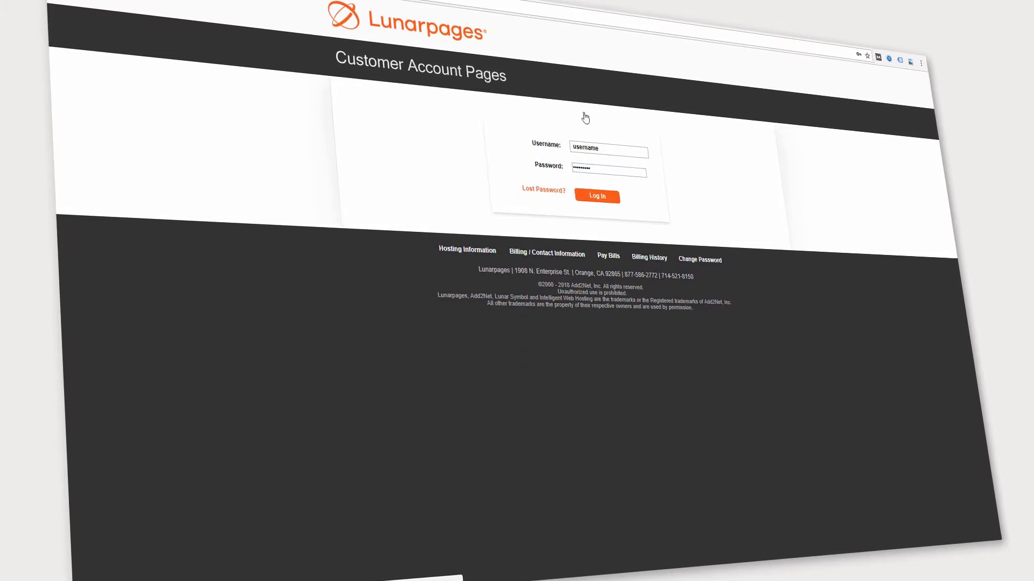
click(627, 12)
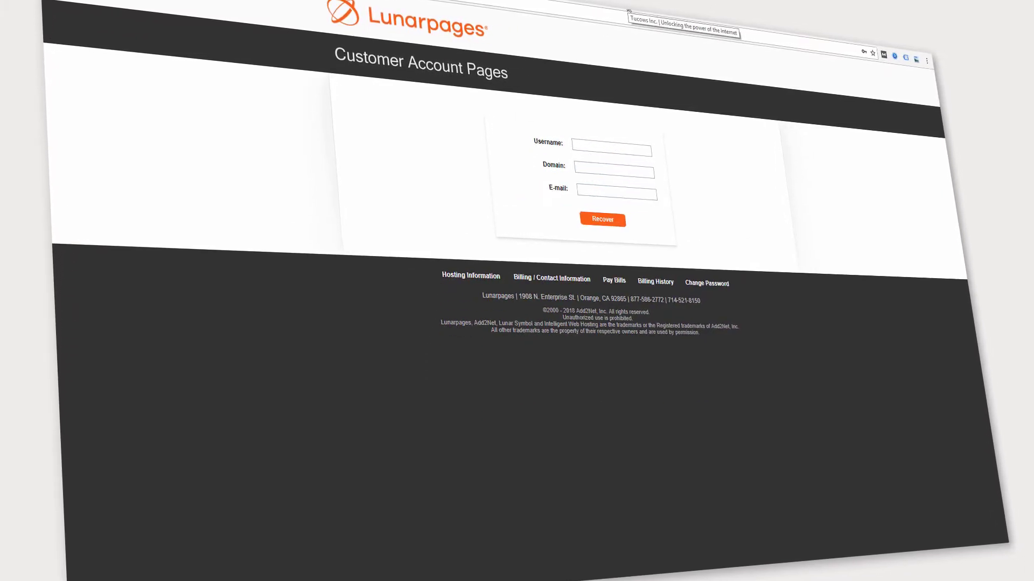
click(636, 13)
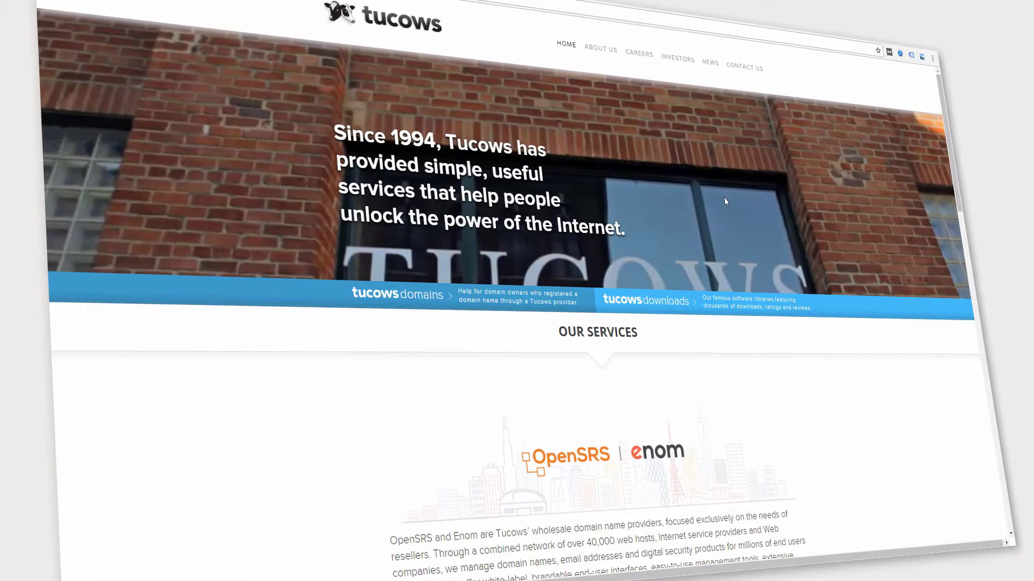